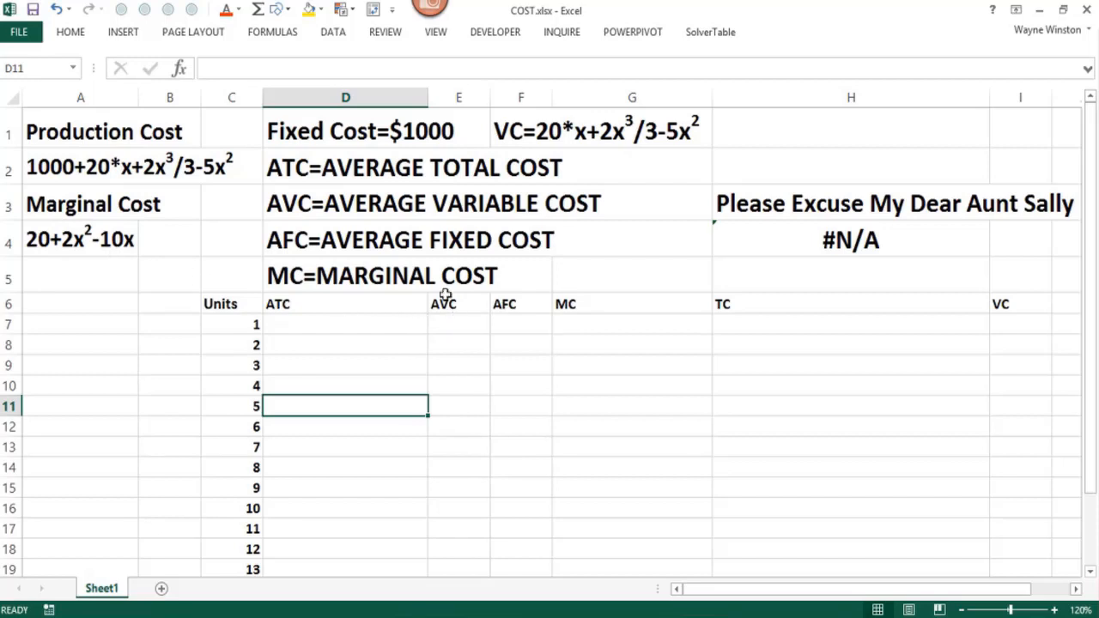
- Fill the cost table range C6:G26, from the Units header through 20 units and the MC column, with gold
{"action": "left_click", "coordinate": [390, 168]}
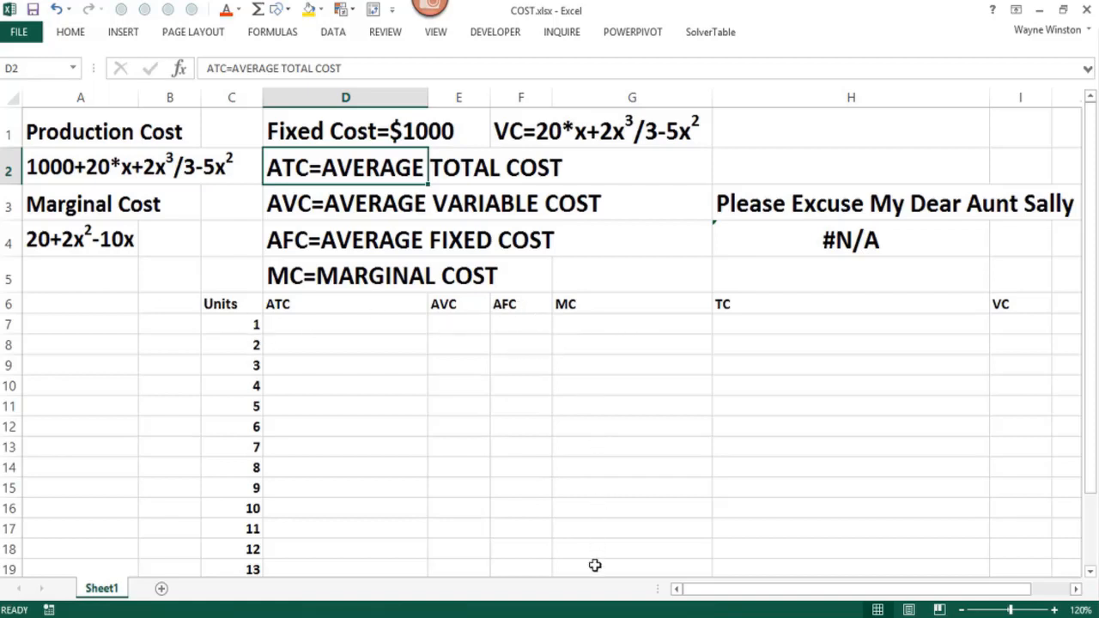
{"action": "left_click_drag", "start_coordinate": [220, 308], "coordinate": [583, 344]}
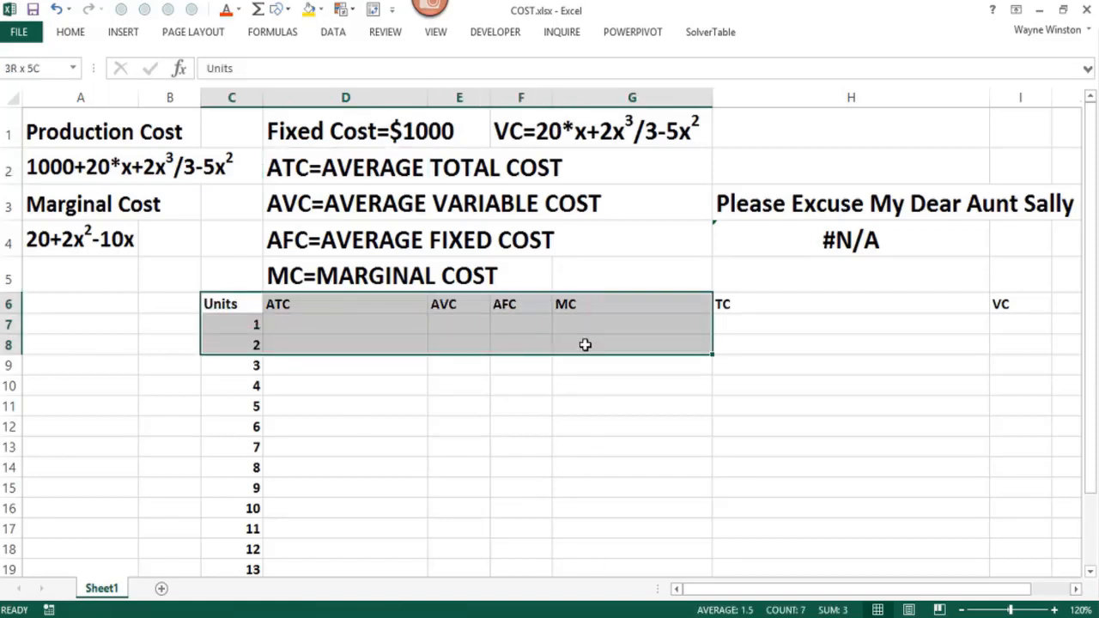
{"action": "key", "text": "shift+Down"}
{"action": "key", "text": "shift+Down"}
{"action": "key", "text": "shift+Down"}
{"action": "key", "text": "shift+Down"}
{"action": "key", "text": "shift+Down"}
{"action": "key", "text": "shift+Down"}
{"action": "key", "text": "shift+Down"}
{"action": "key", "text": "shift+Down"}
{"action": "key", "text": "shift+Down"}
{"action": "key", "text": "shift+Down"}
{"action": "key", "text": "shift+Down"}
{"action": "key", "text": "shift+Down"}
{"action": "key", "text": "shift+Down"}
{"action": "key", "text": "shift+Down"}
{"action": "key", "text": "shift+Down"}
{"action": "key", "text": "shift+Down"}
{"action": "key", "text": "shift+Down"}
{"action": "key", "text": "shift+Down"}
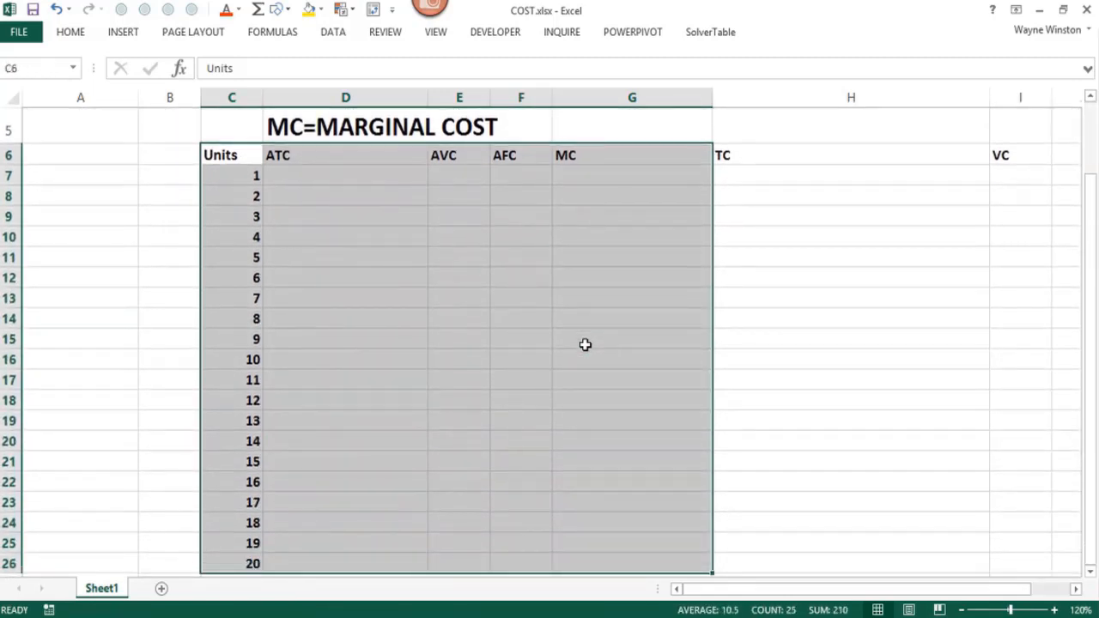
{"action": "left_click", "coordinate": [309, 10]}
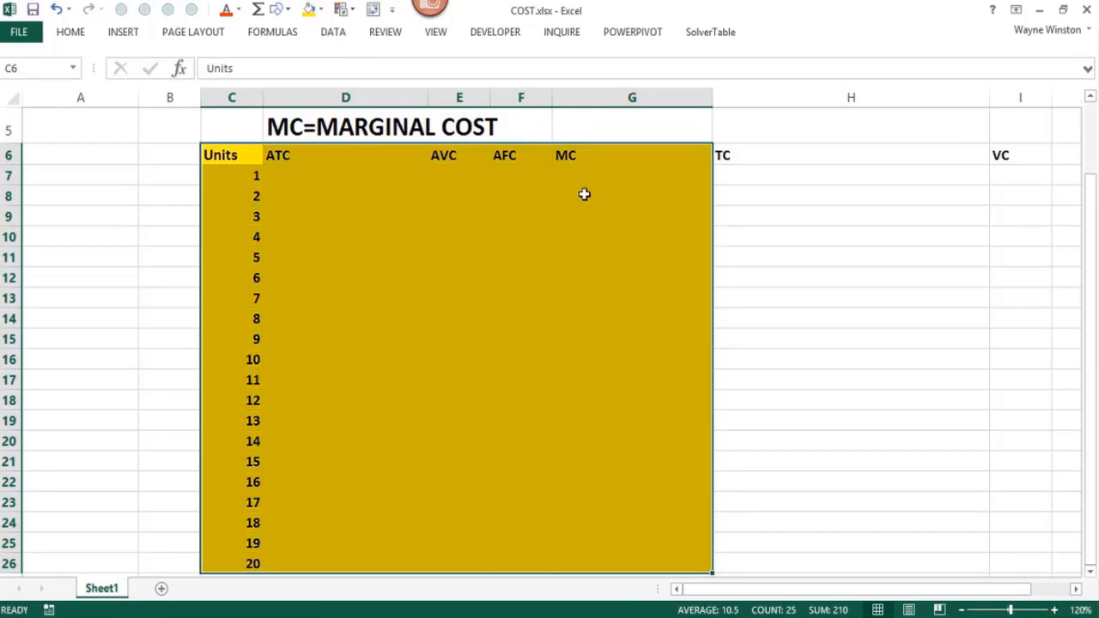
{"action": "left_click", "coordinate": [679, 243]}
{"action": "scroll", "coordinate": [678, 242], "scroll_direction": "up", "scroll_amount": 1}
{"action": "scroll", "coordinate": [678, 242], "scroll_direction": "up", "scroll_amount": 2}
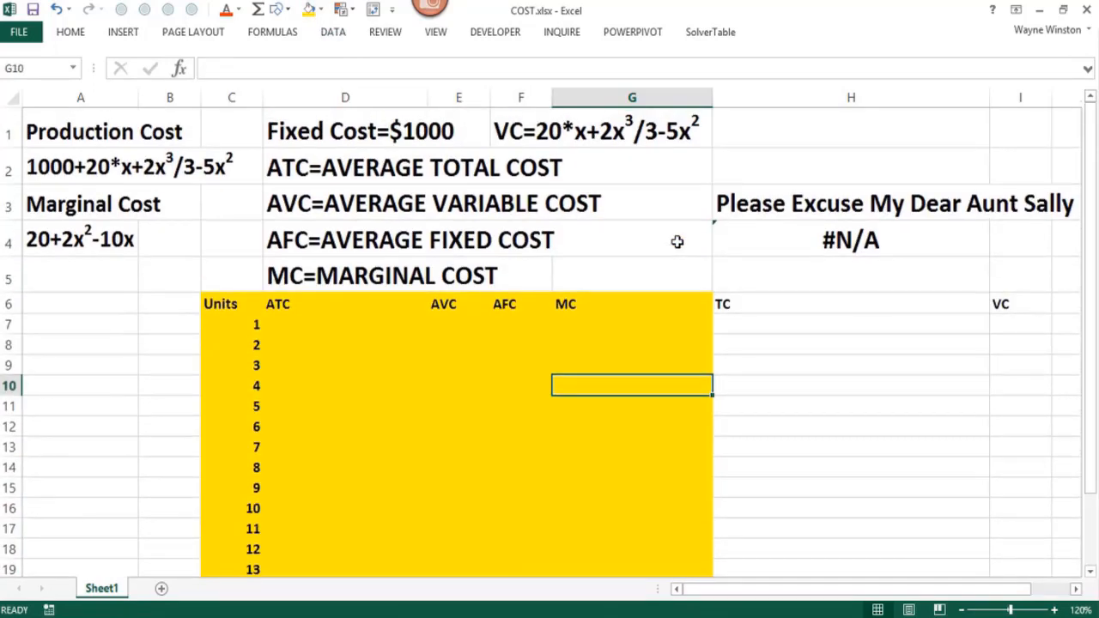
- Enter the total cost formula =1000+20*C7+2*C7^3/3-5*C7^2 in cell H7
{"action": "left_click", "coordinate": [750, 323]}
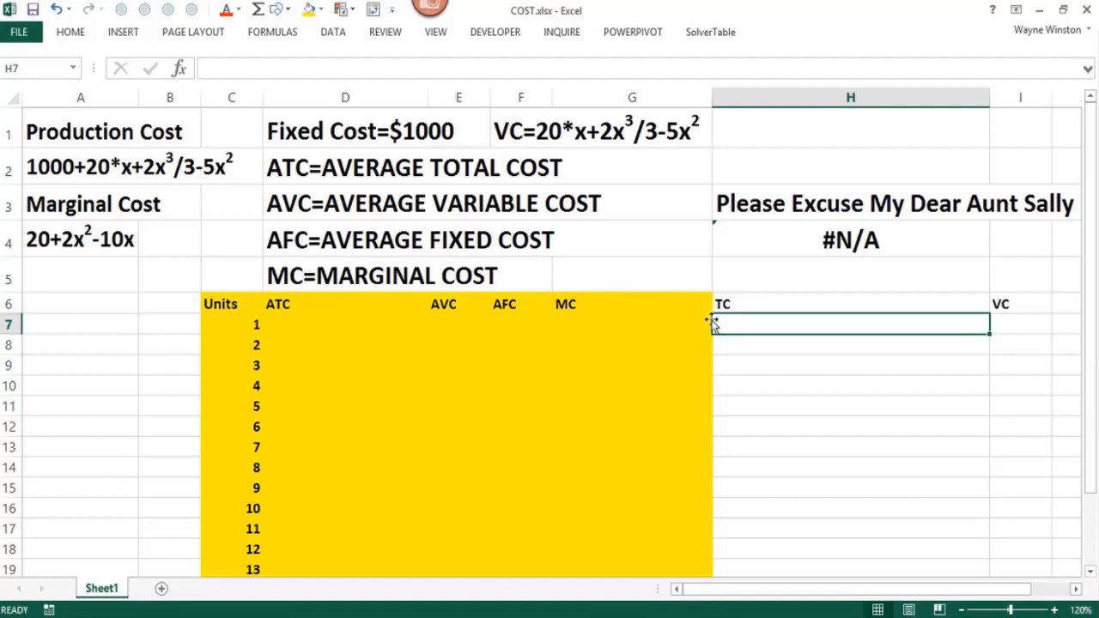
{"action": "type", "text": "=10"}
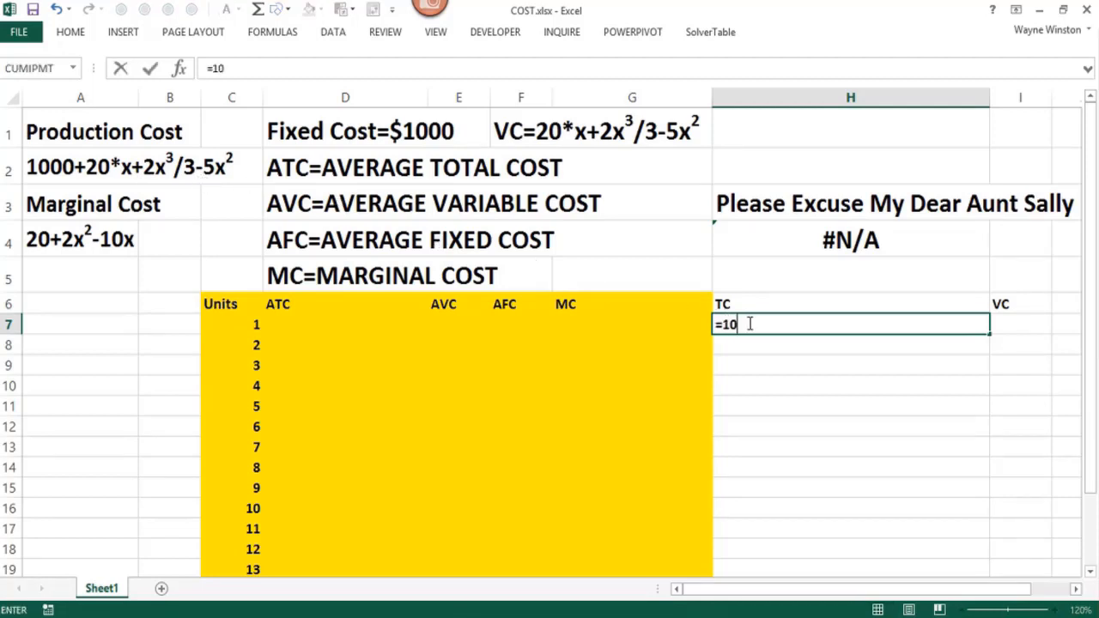
{"action": "type", "text": "00+20"}
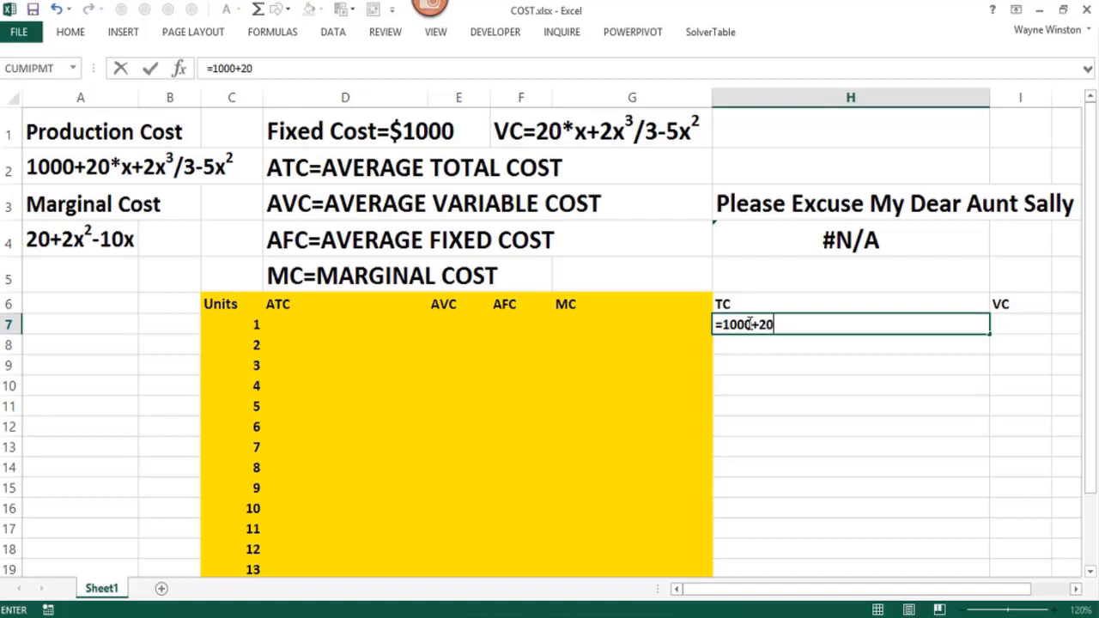
{"action": "type", "text": "*"}
{"action": "left_click", "coordinate": [240, 323]}
{"action": "type", "text": "+2*"}
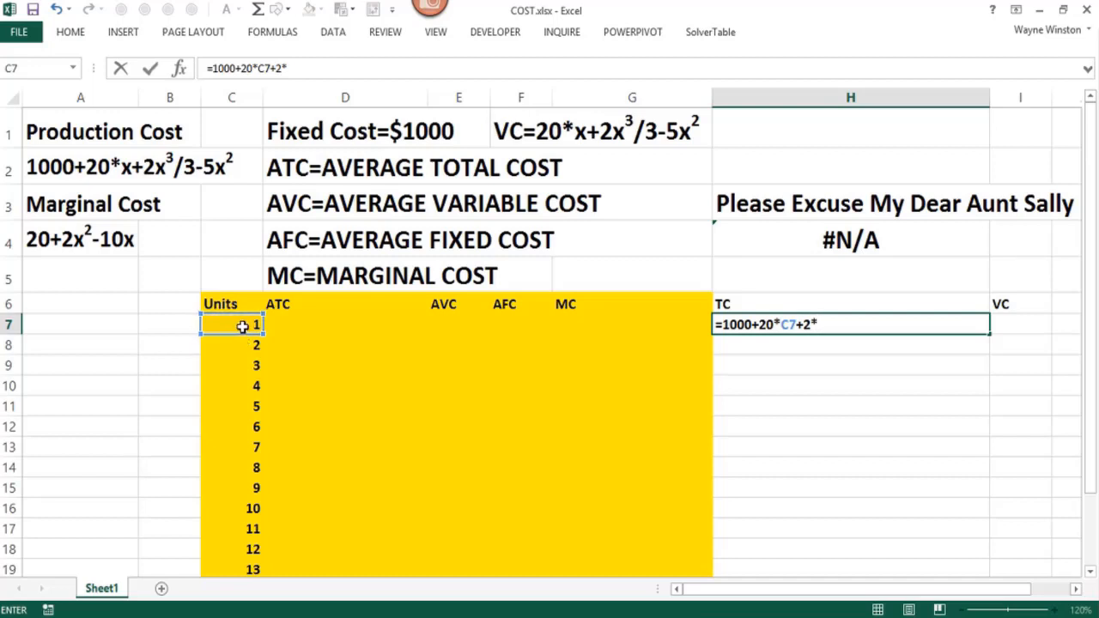
{"action": "left_click", "coordinate": [242, 326]}
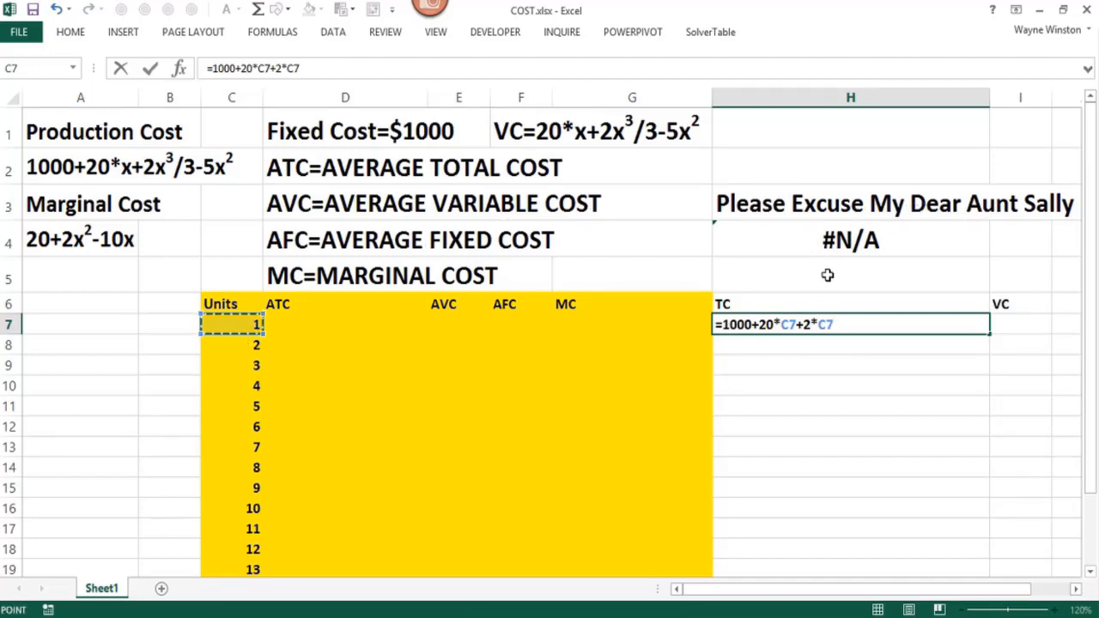
{"action": "type", "text": "^"}
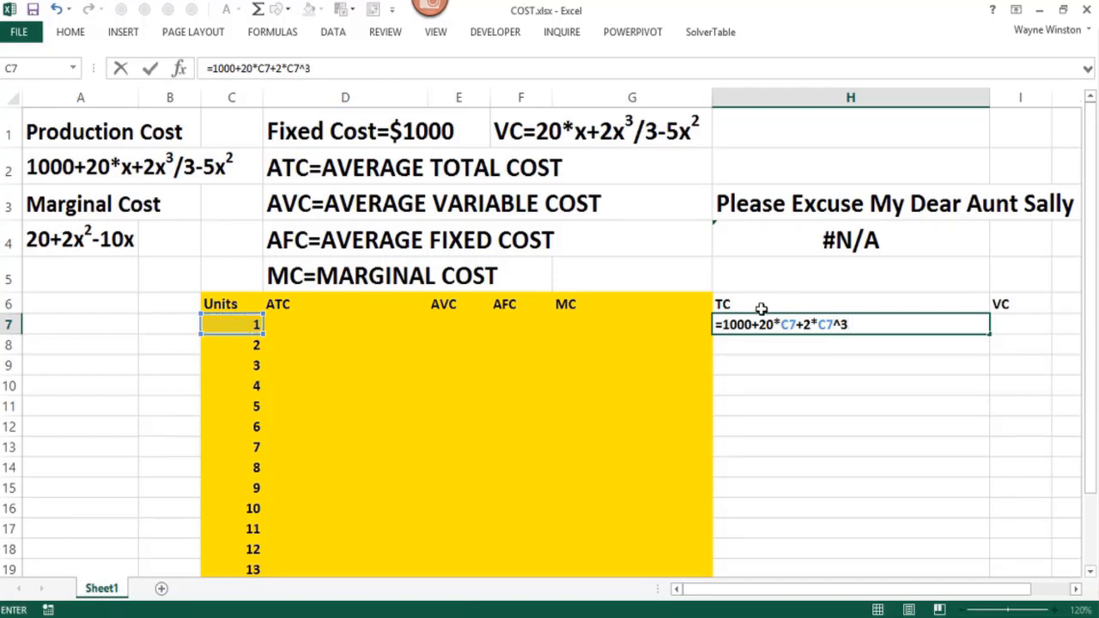
{"action": "type", "text": "3/3-5*"}
{"action": "left_click", "coordinate": [245, 322]}
{"action": "type", "text": "^2"}
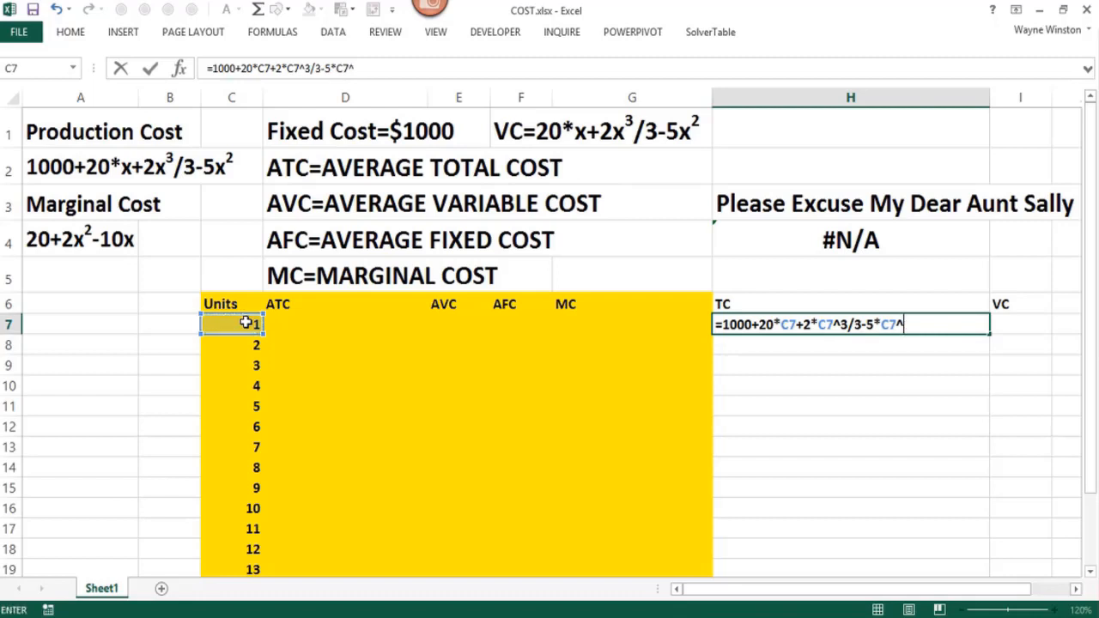
{"action": "key", "text": "Return"}
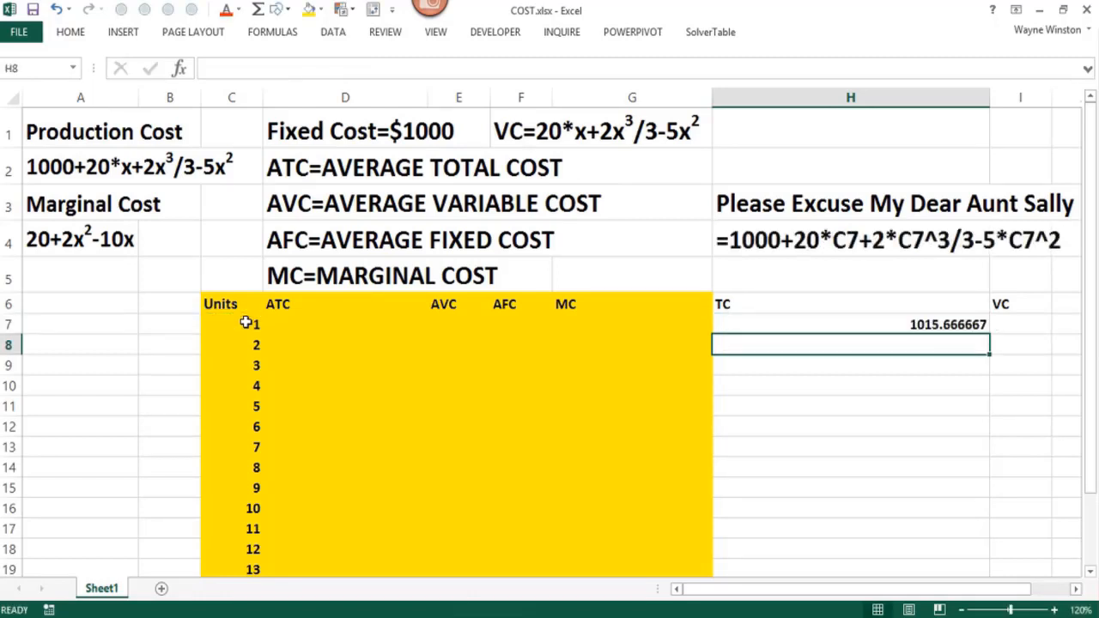
- Examine the total cost formula text in H4 to check its order of operations
{"action": "left_click", "coordinate": [734, 241]}
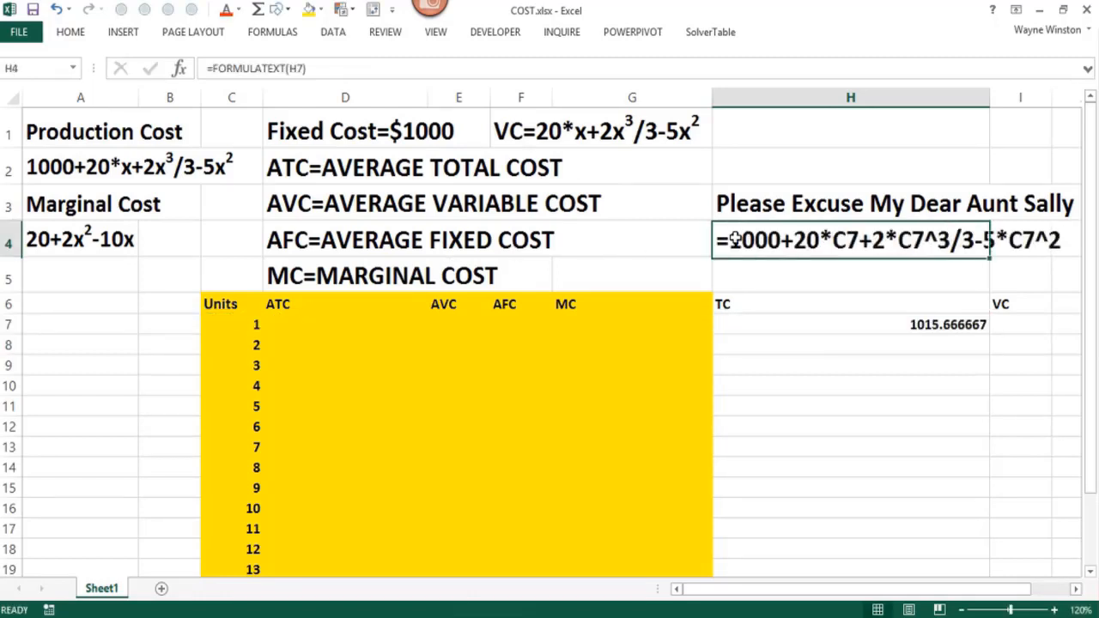
{"action": "key", "text": "Right"}
{"action": "key", "text": "Right"}
{"action": "key", "text": "Left"}
{"action": "key", "text": "Left"}
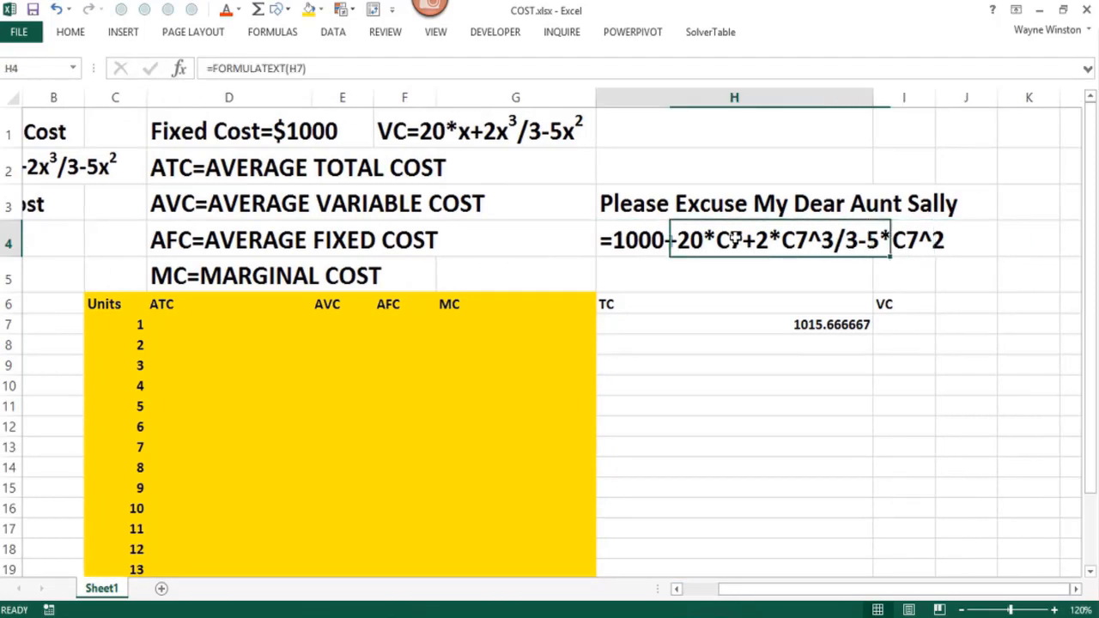
{"action": "key", "text": "Left"}
{"action": "key", "text": "Right"}
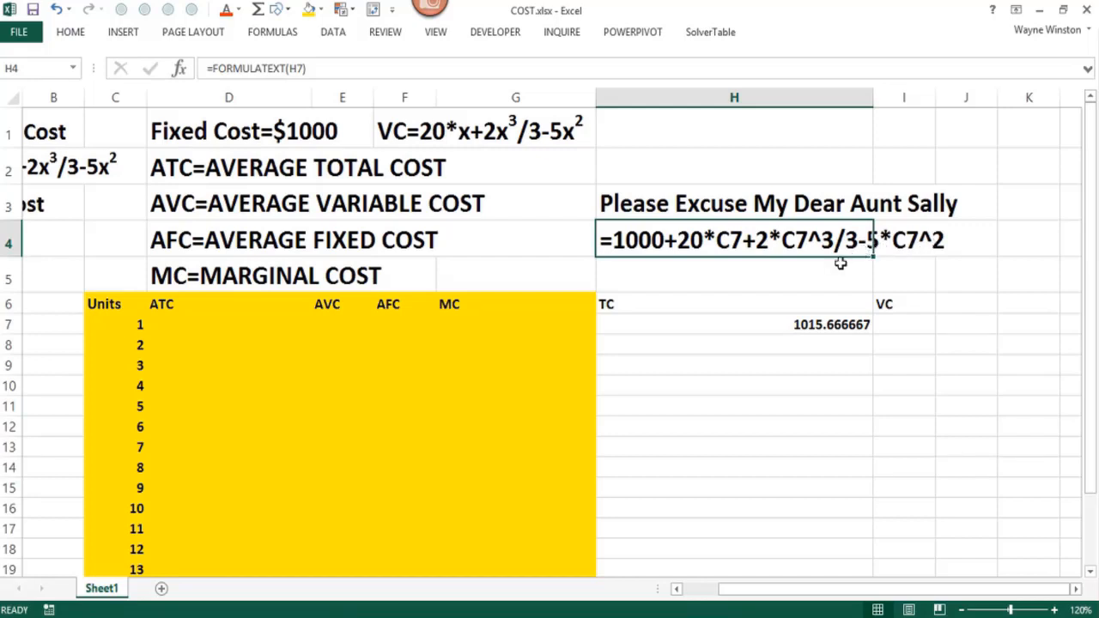
- Copy the total cost formula from H7 down the TC column for all listed units
{"action": "left_click", "coordinate": [755, 325]}
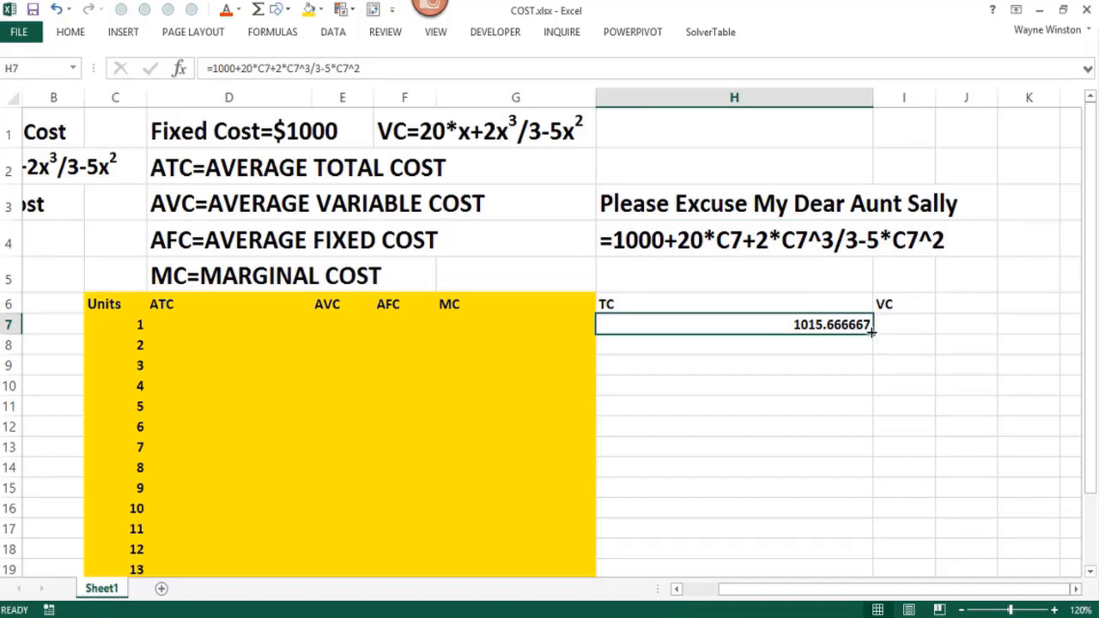
{"action": "left_click_drag", "start_coordinate": [872, 331], "coordinate": [868, 529]}
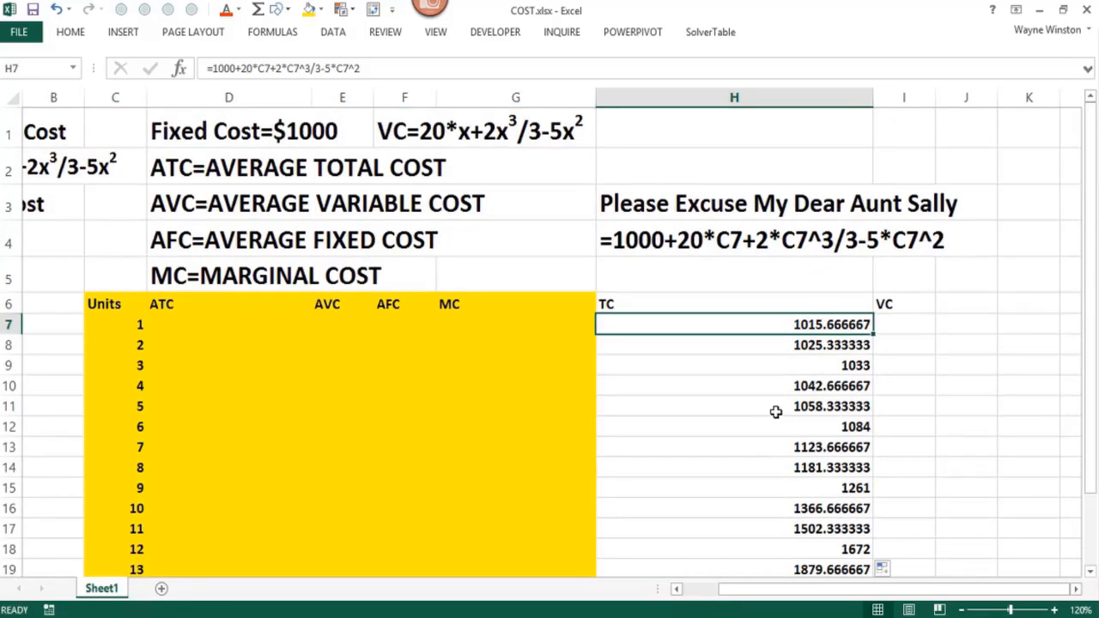
{"action": "left_click", "coordinate": [776, 412]}
- Calculate variable cost in I7 with =H7-1000 and copy the formula down the VC column for all units
{"action": "left_click", "coordinate": [881, 325]}
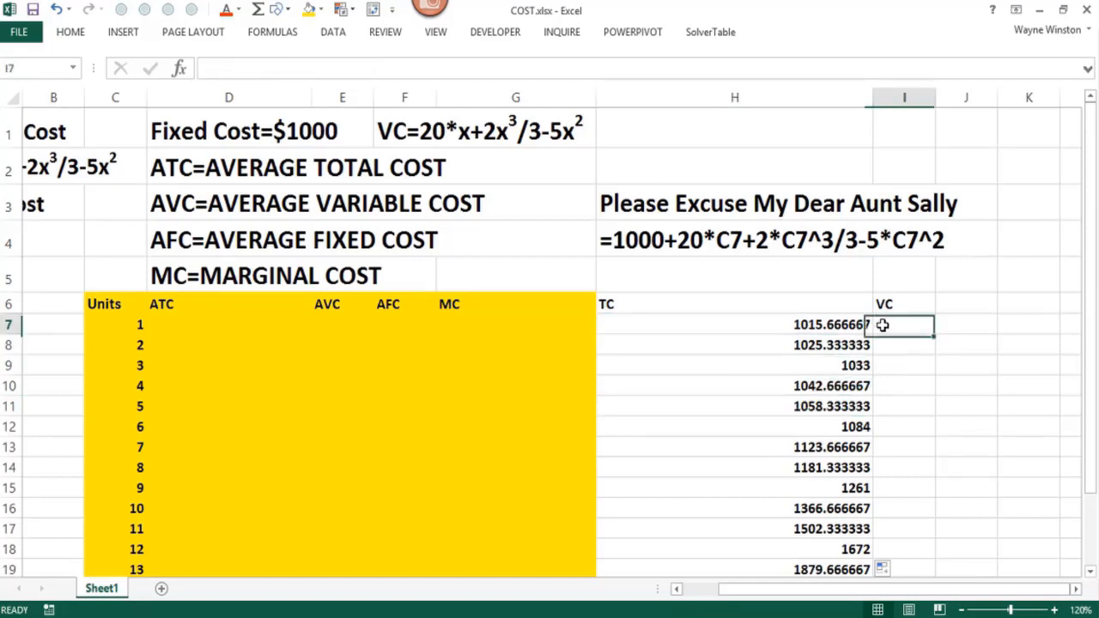
{"action": "type", "text": "="}
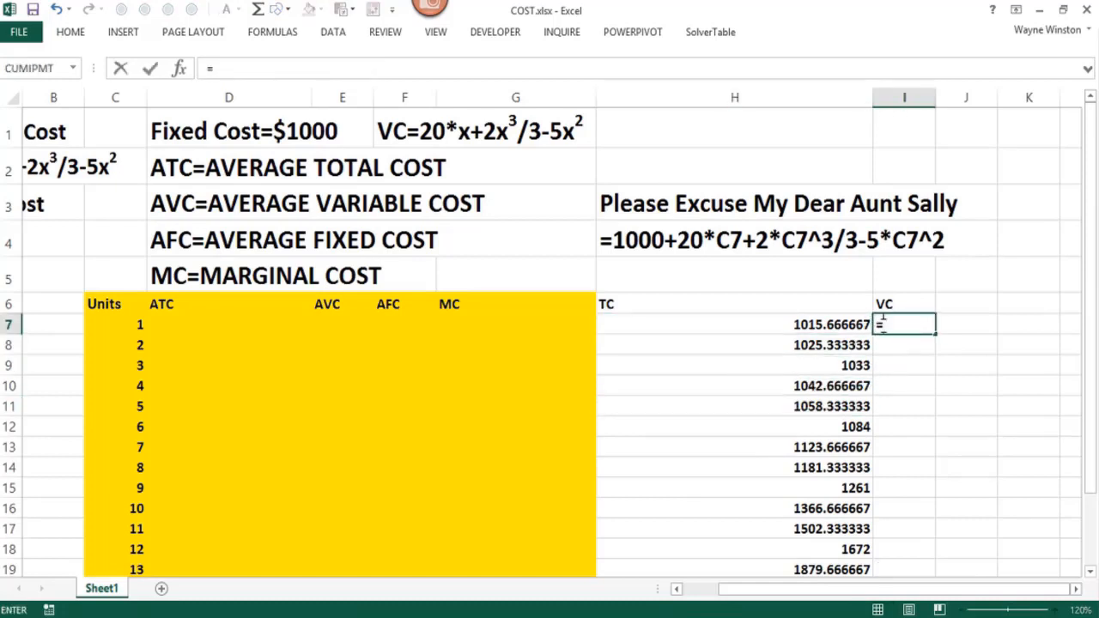
{"action": "left_click", "coordinate": [828, 323]}
{"action": "type", "text": "-1000"}
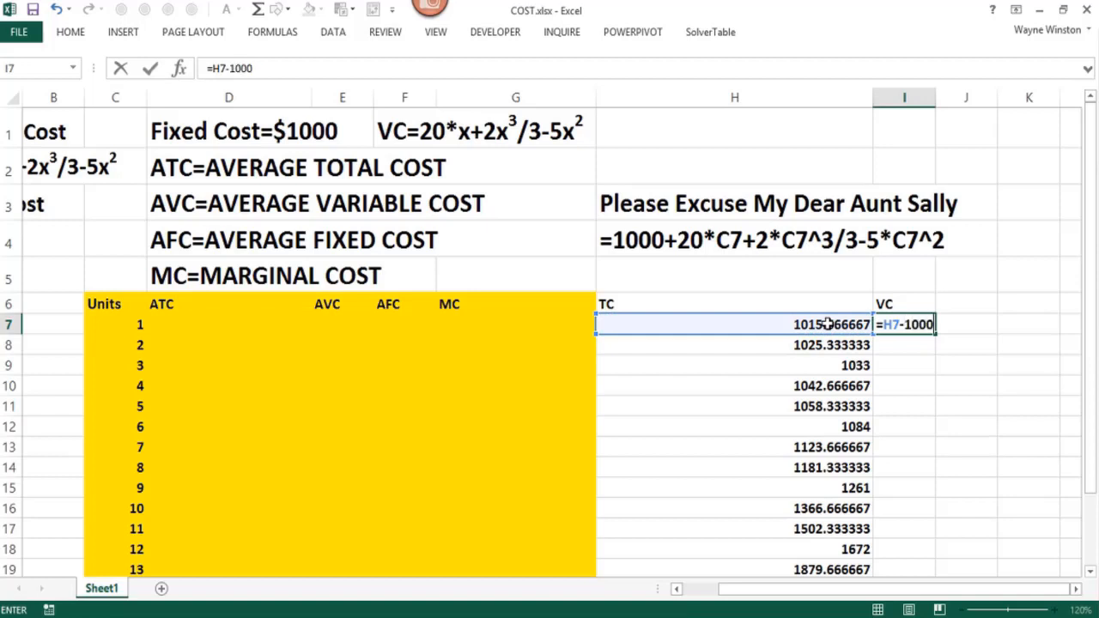
{"action": "key", "text": "Return"}
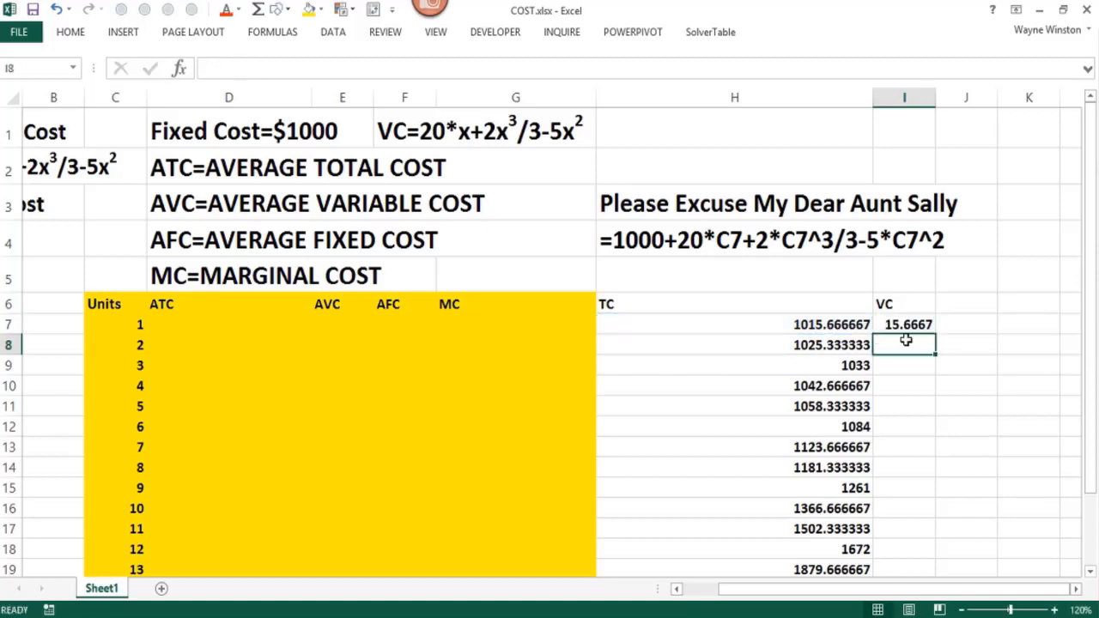
{"action": "left_click", "coordinate": [930, 325]}
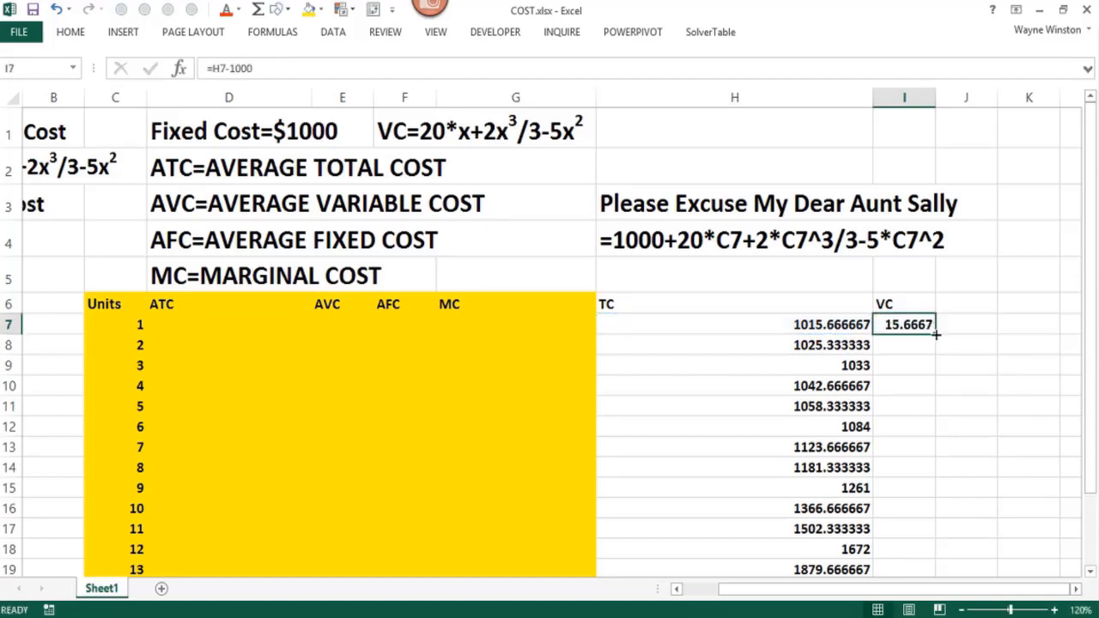
{"action": "double_click", "coordinate": [933, 332]}
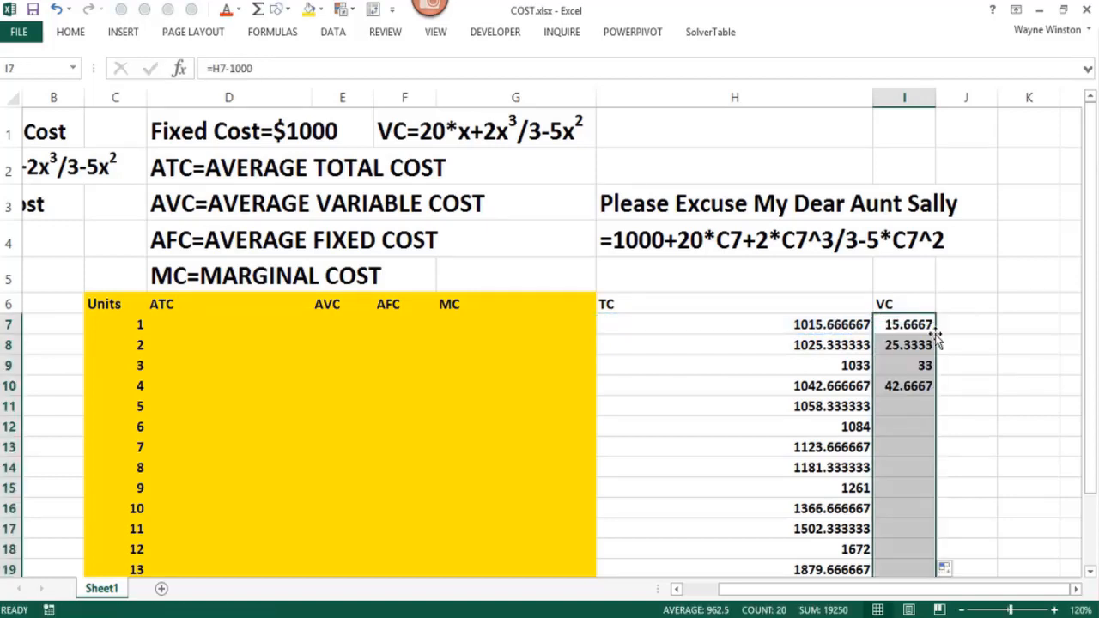
- Calculate average total cost in D7 with =H7/C7 and copy the formula down the ATC column for all units
{"action": "left_click", "coordinate": [214, 327]}
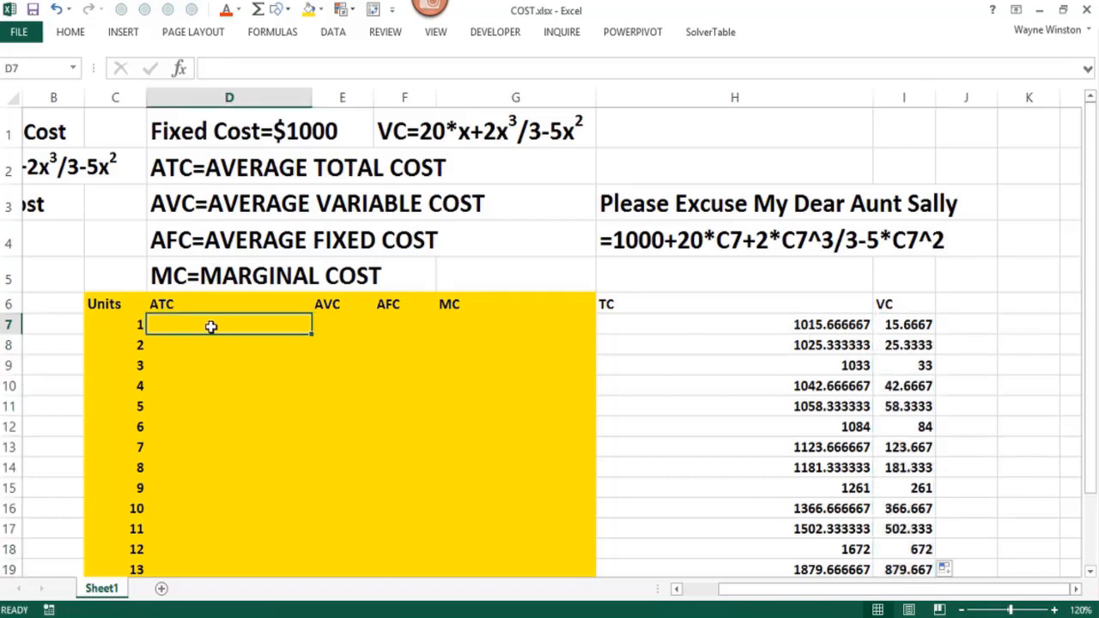
{"action": "type", "text": "="}
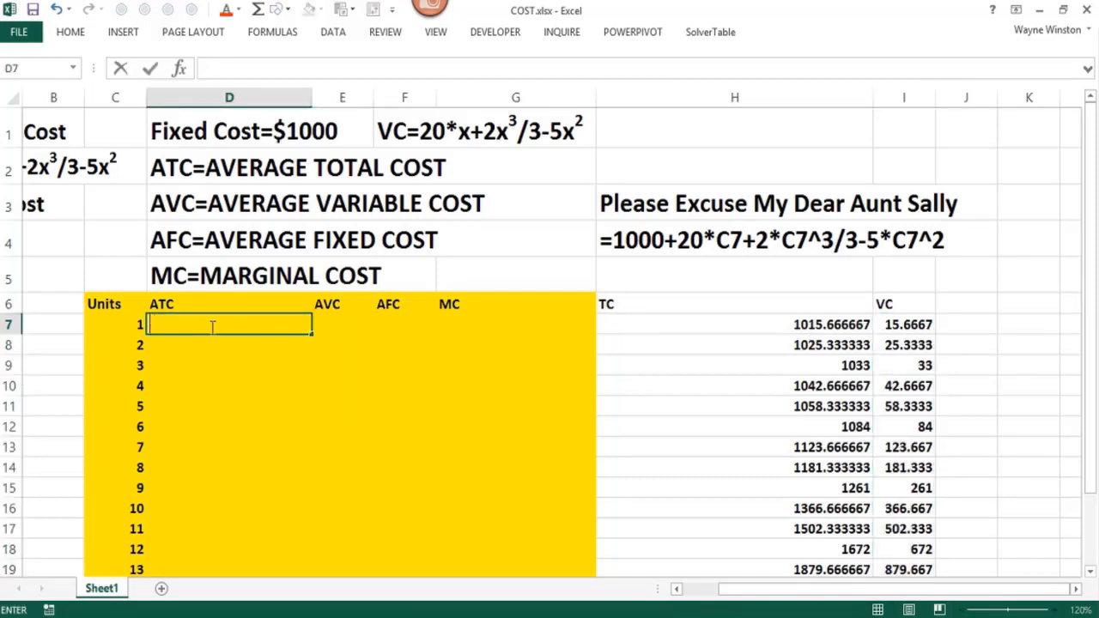
{"action": "left_click", "coordinate": [695, 323]}
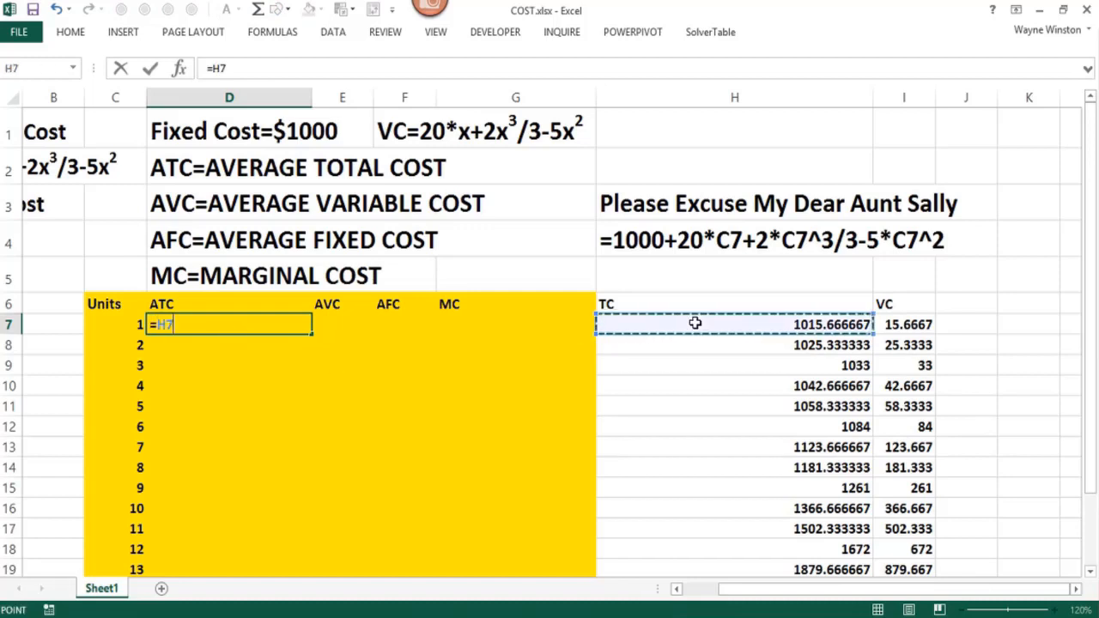
{"action": "type", "text": "/"}
{"action": "left_click", "coordinate": [96, 326]}
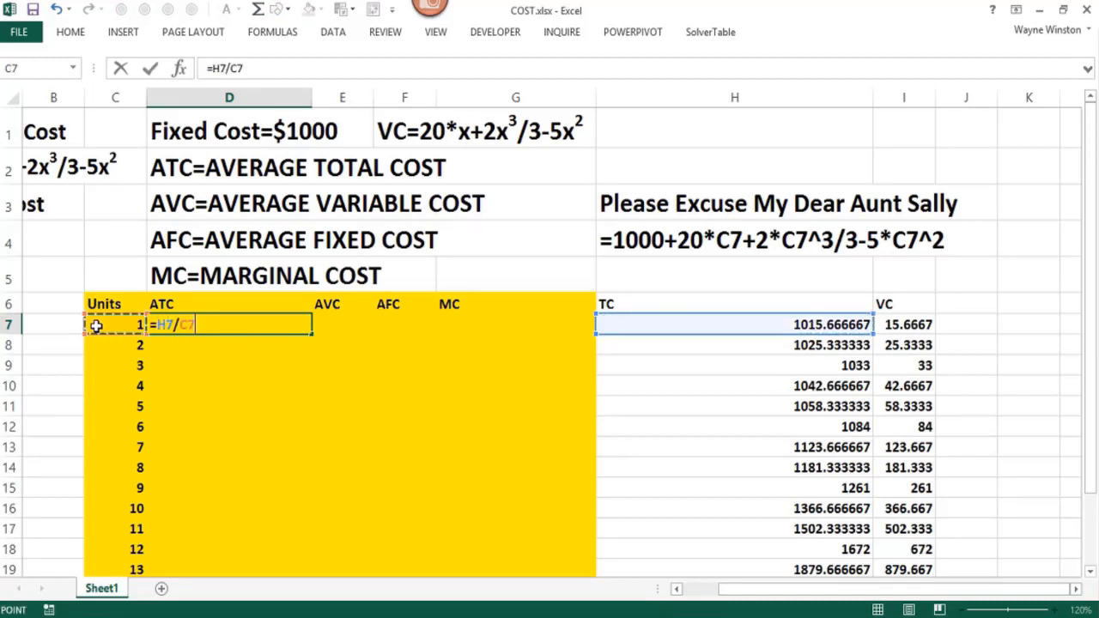
{"action": "key", "text": "Return"}
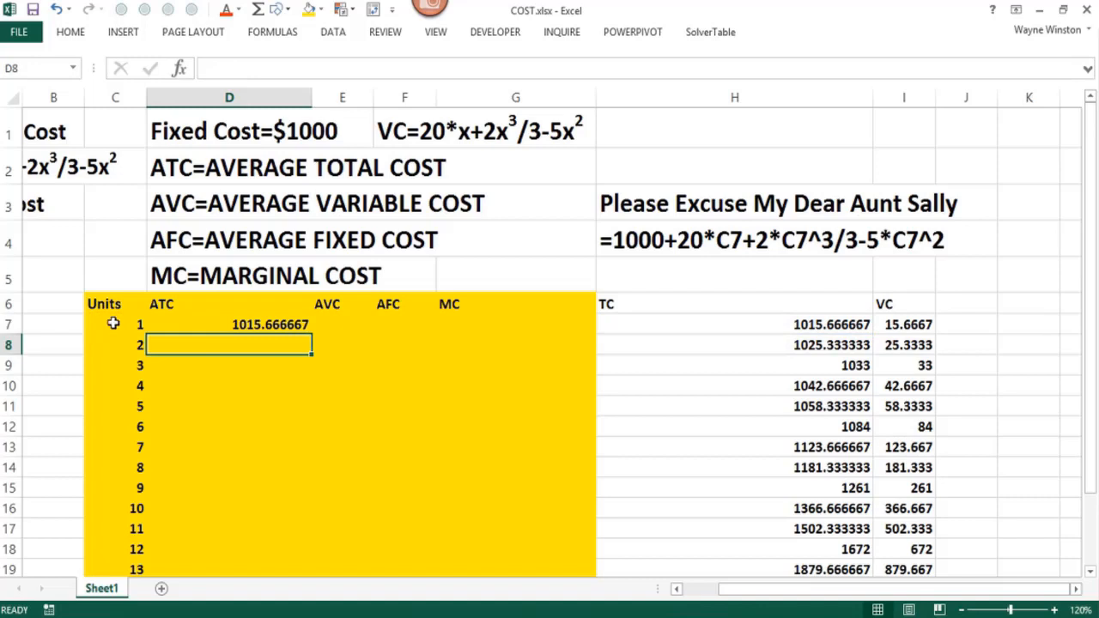
{"action": "left_click", "coordinate": [302, 326]}
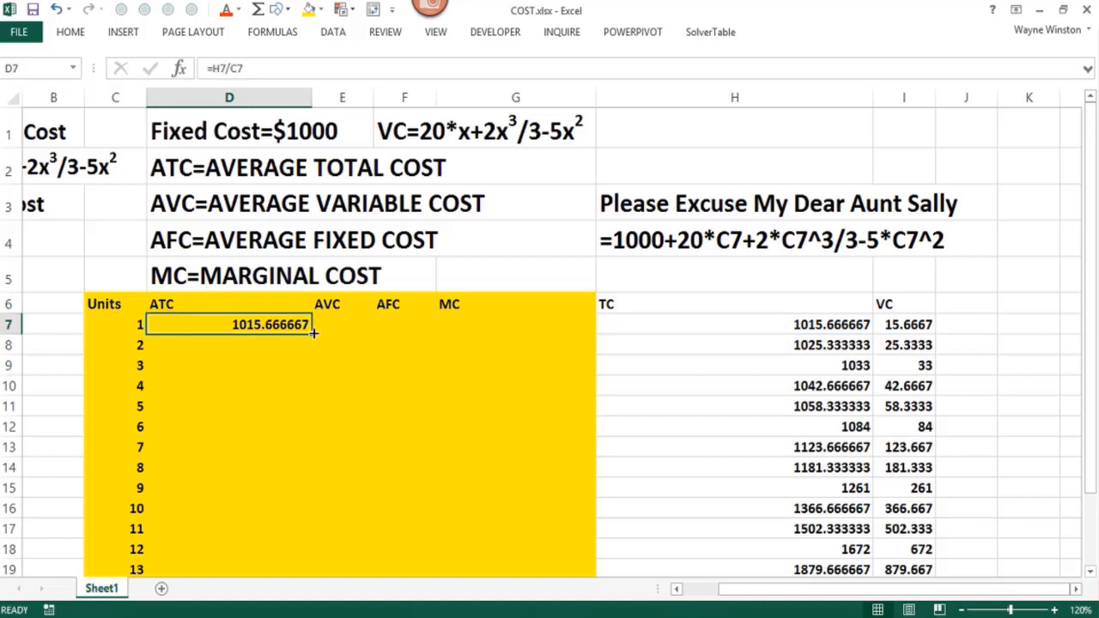
{"action": "double_click", "coordinate": [314, 333]}
- Calculate average variable cost in E7 with =I7/C7 and copy the formula down the AVC column for all units
{"action": "left_click", "coordinate": [327, 327]}
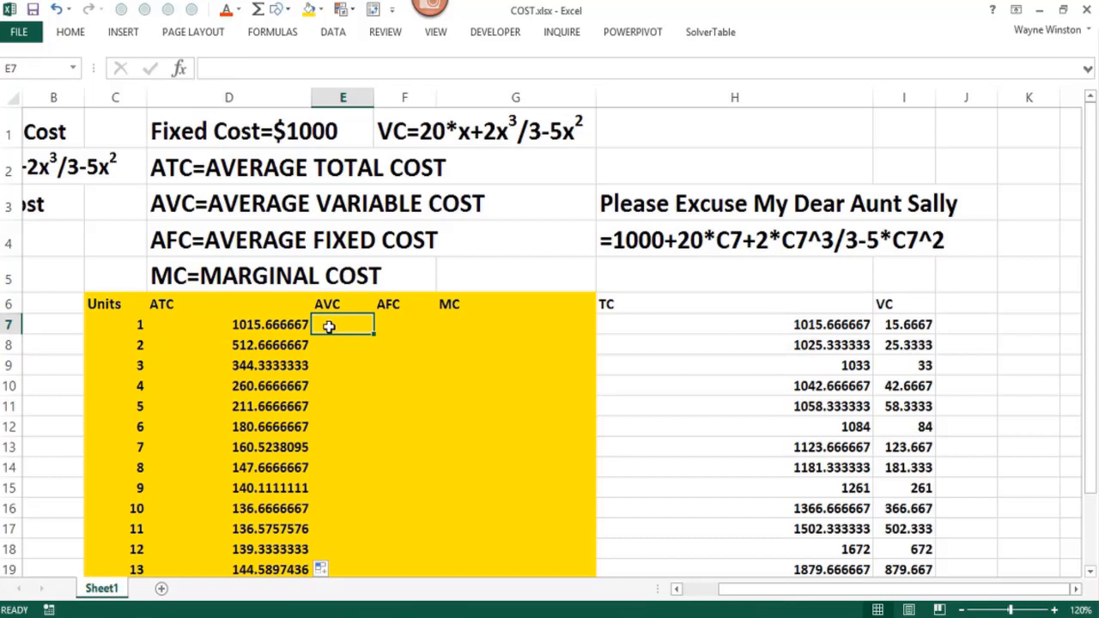
{"action": "type", "text": "="}
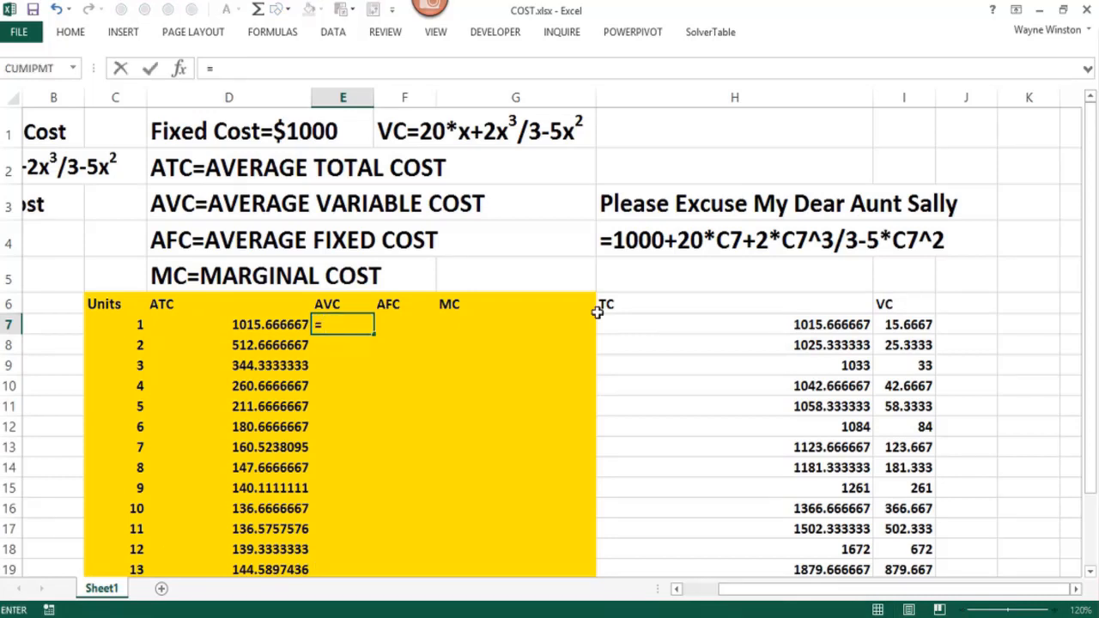
{"action": "left_click", "coordinate": [882, 325]}
{"action": "type", "text": "/"}
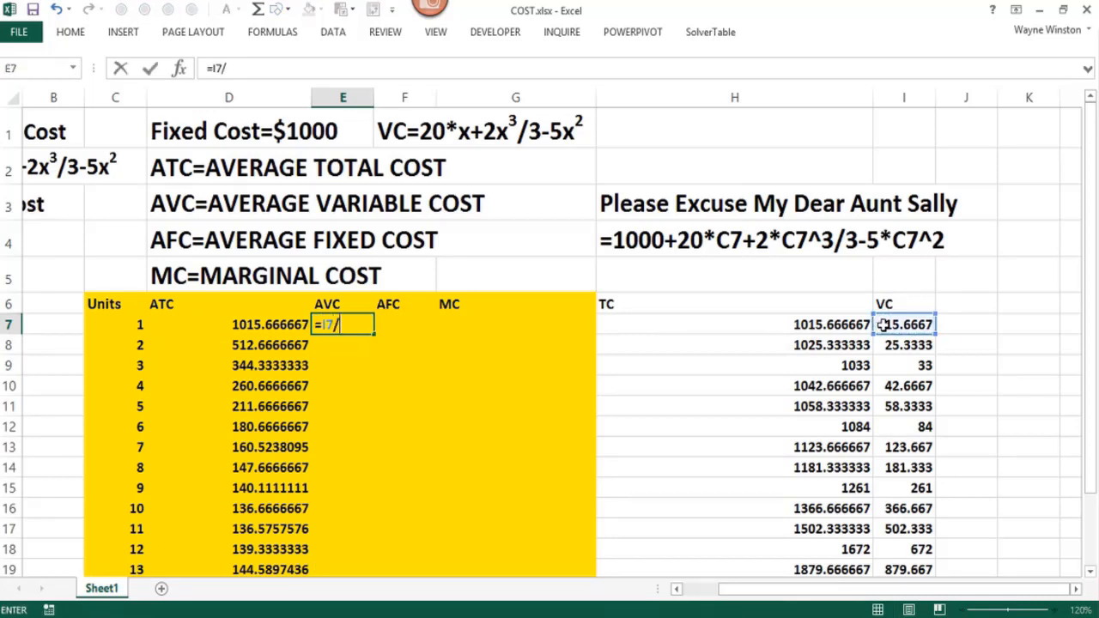
{"action": "left_click", "coordinate": [125, 324]}
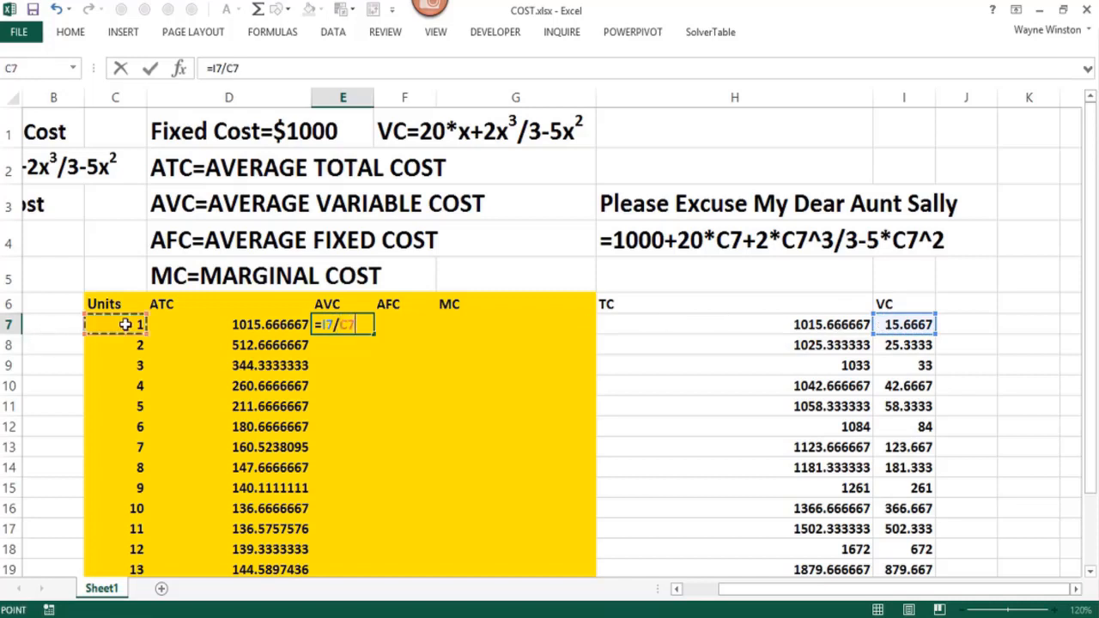
{"action": "key", "text": "Return"}
{"action": "left_click", "coordinate": [366, 325]}
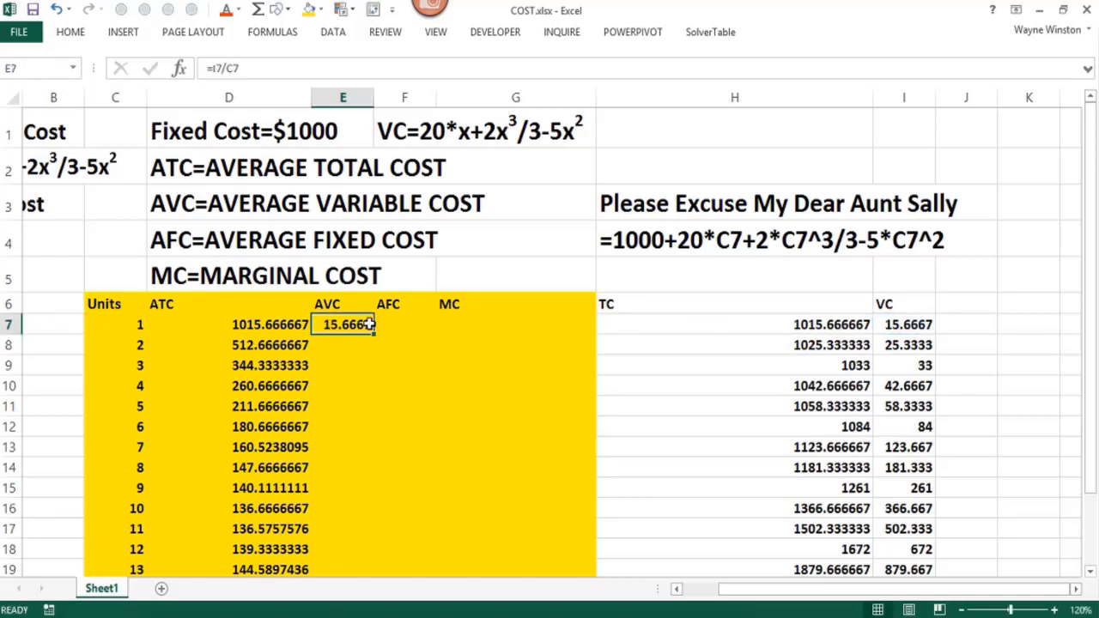
{"action": "double_click", "coordinate": [374, 334]}
- Calculate average fixed cost in F7 with =1000/C7 and copy the formula down the AFC column for all units
{"action": "left_click", "coordinate": [399, 323]}
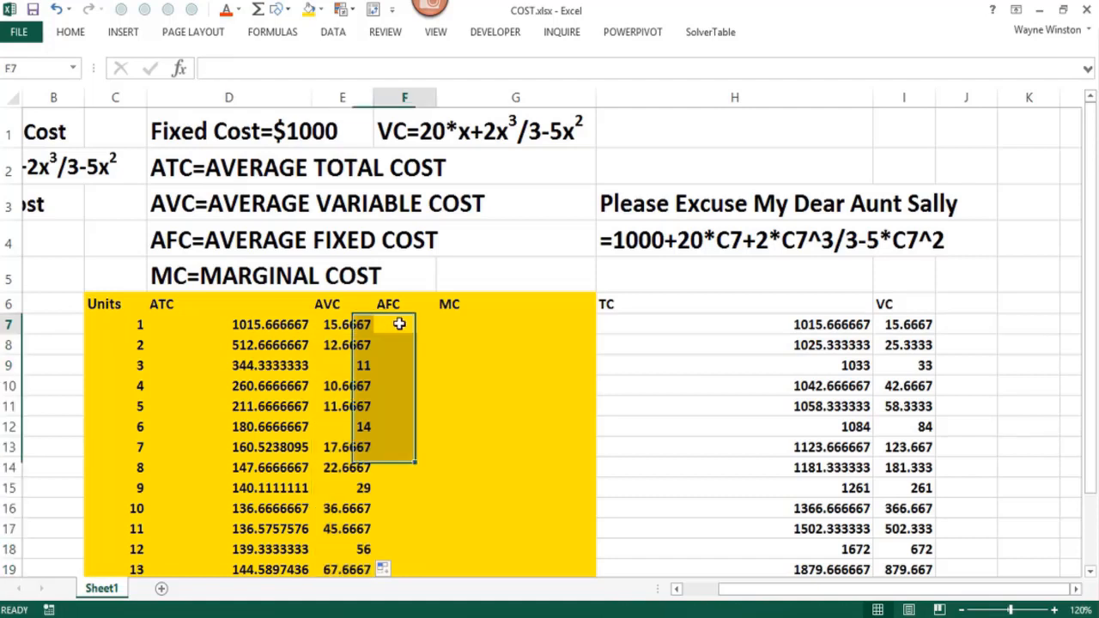
{"action": "type", "text": "="}
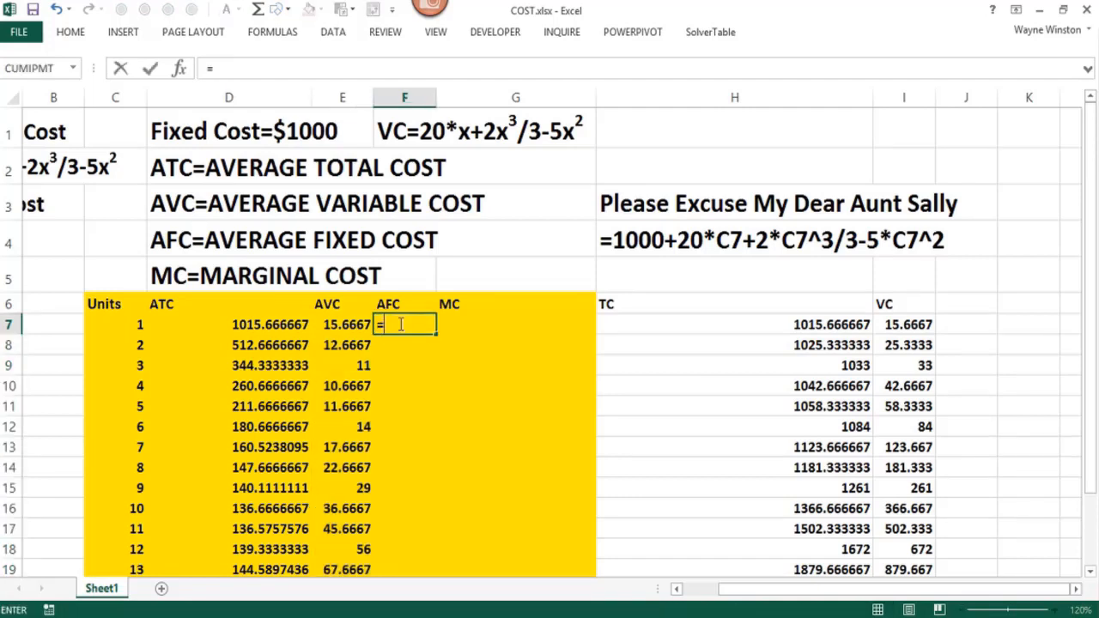
{"action": "type", "text": "1000/"}
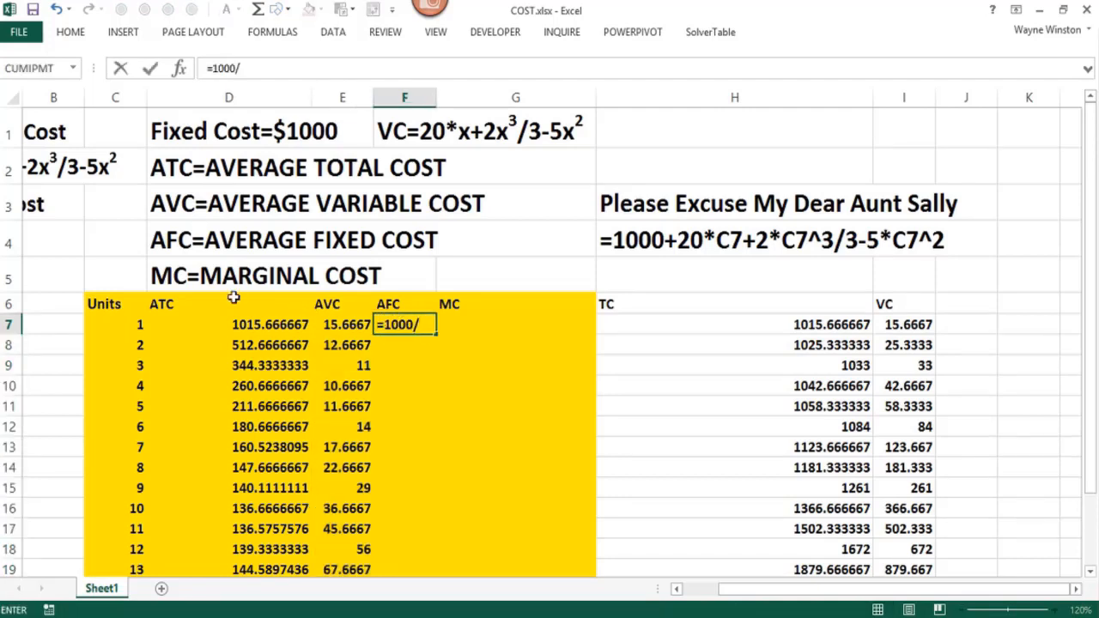
{"action": "left_click", "coordinate": [122, 324]}
{"action": "key", "text": "ctrl+Return"}
{"action": "key", "text": "Down"}
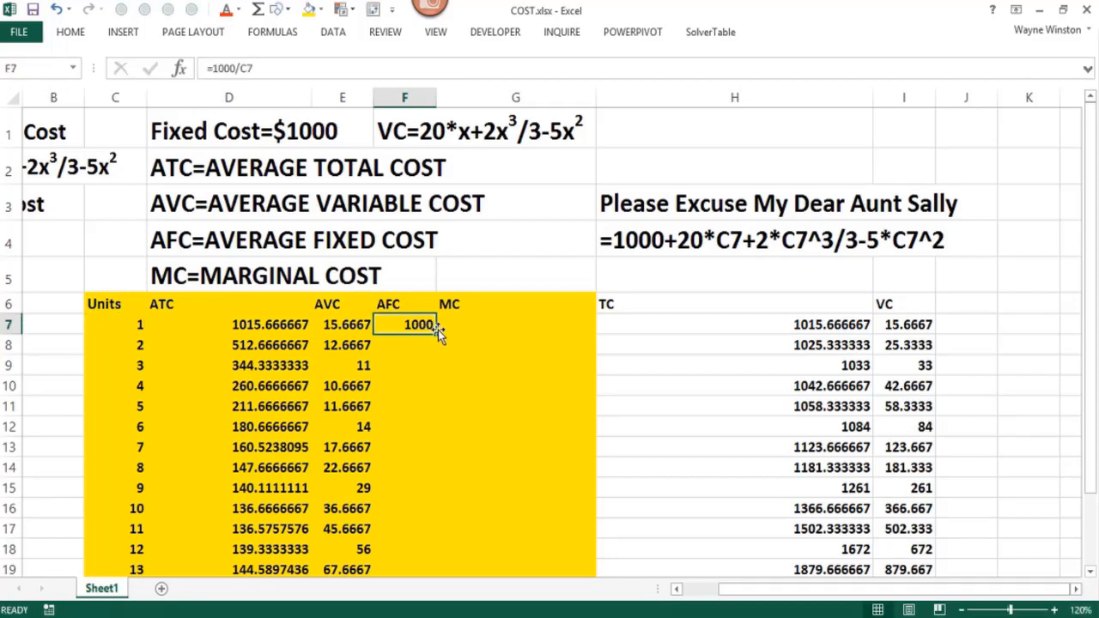
{"action": "double_click", "coordinate": [436, 332]}
- Calculate marginal cost in G7 with =20+2*C7^2-10*C7 and copy the formula down the MC column for all units
{"action": "key", "text": "Left"}
{"action": "key", "text": "Left"}
{"action": "key", "text": "Left"}
{"action": "key", "text": "Left"}
{"action": "key", "text": "Left"}
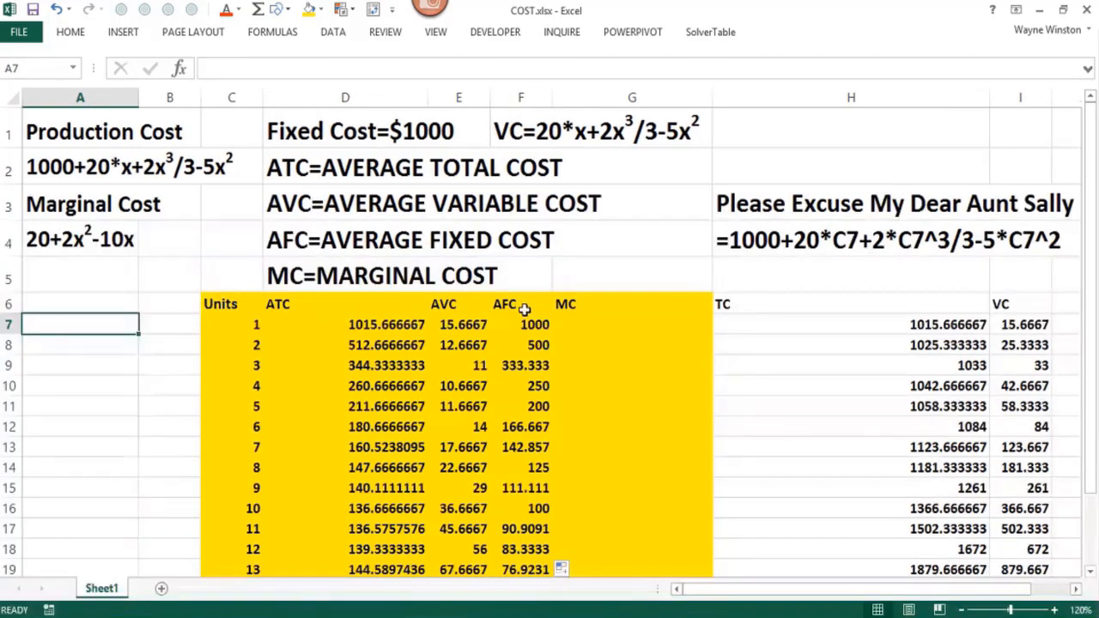
{"action": "left_click", "coordinate": [588, 320]}
{"action": "type", "text": "="}
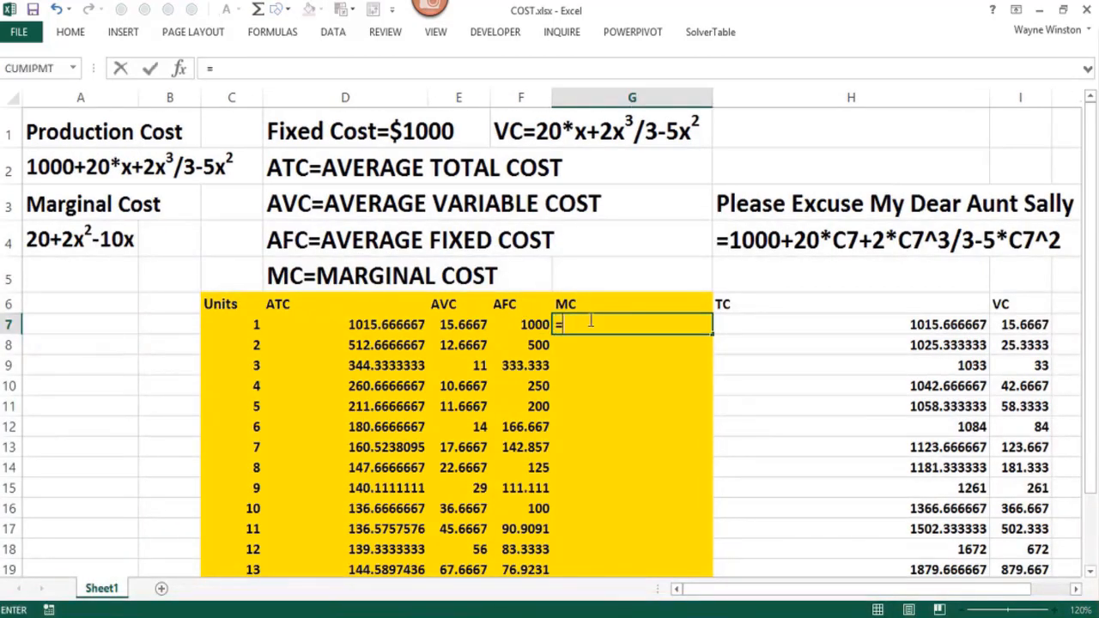
{"action": "type", "text": "20+2*"}
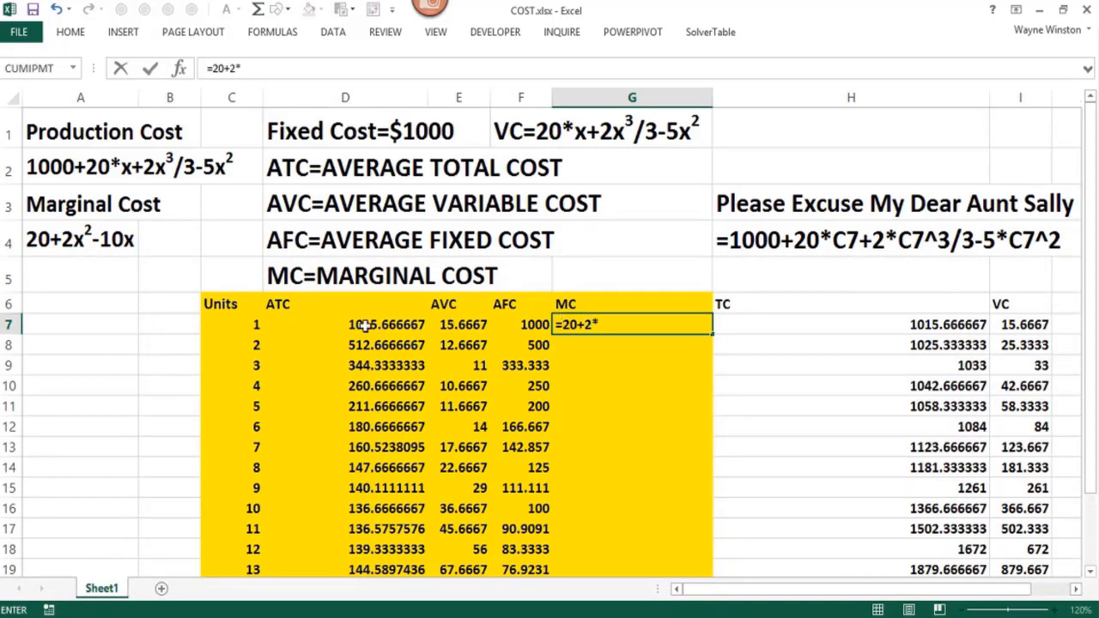
{"action": "left_click", "coordinate": [235, 326]}
{"action": "type", "text": "^"}
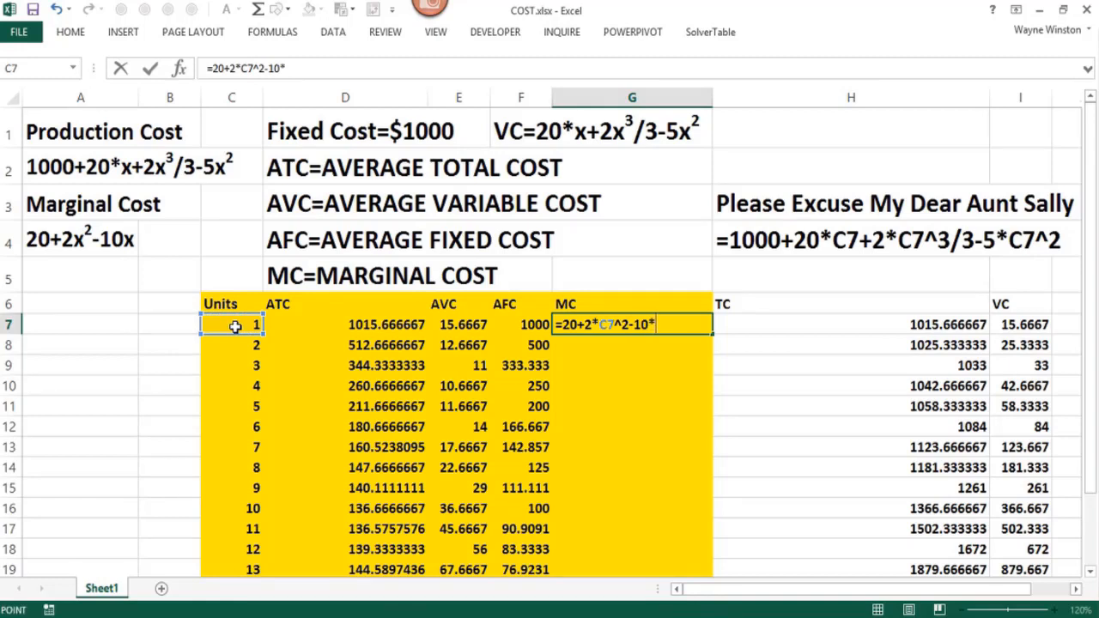
{"action": "type", "text": "2-10*"}
{"action": "left_click", "coordinate": [234, 326]}
{"action": "key", "text": "Return"}
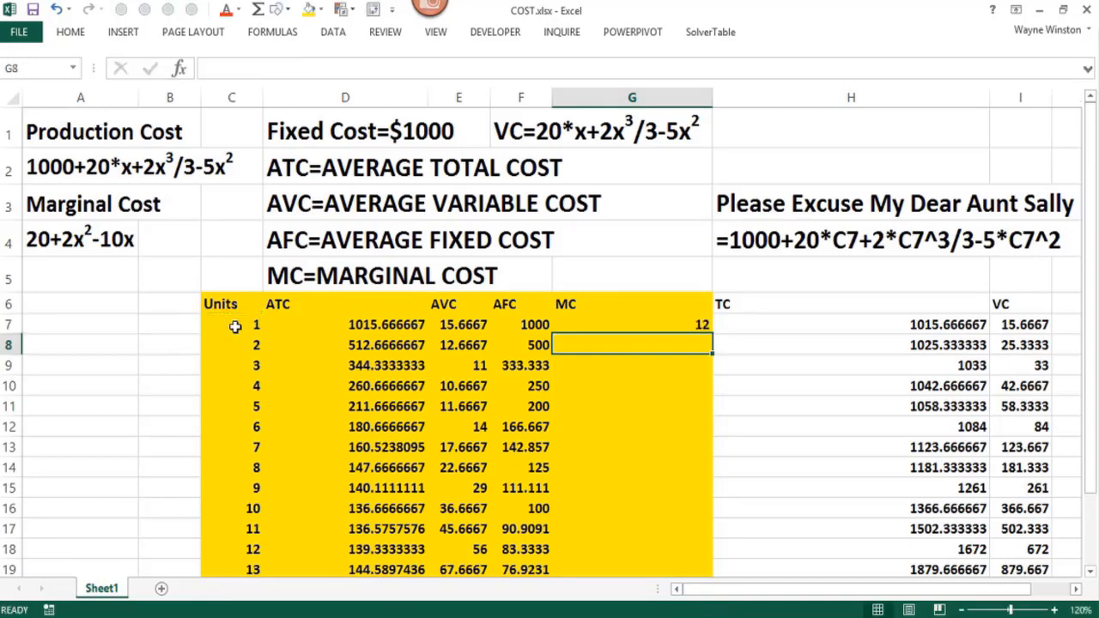
{"action": "left_click", "coordinate": [687, 326]}
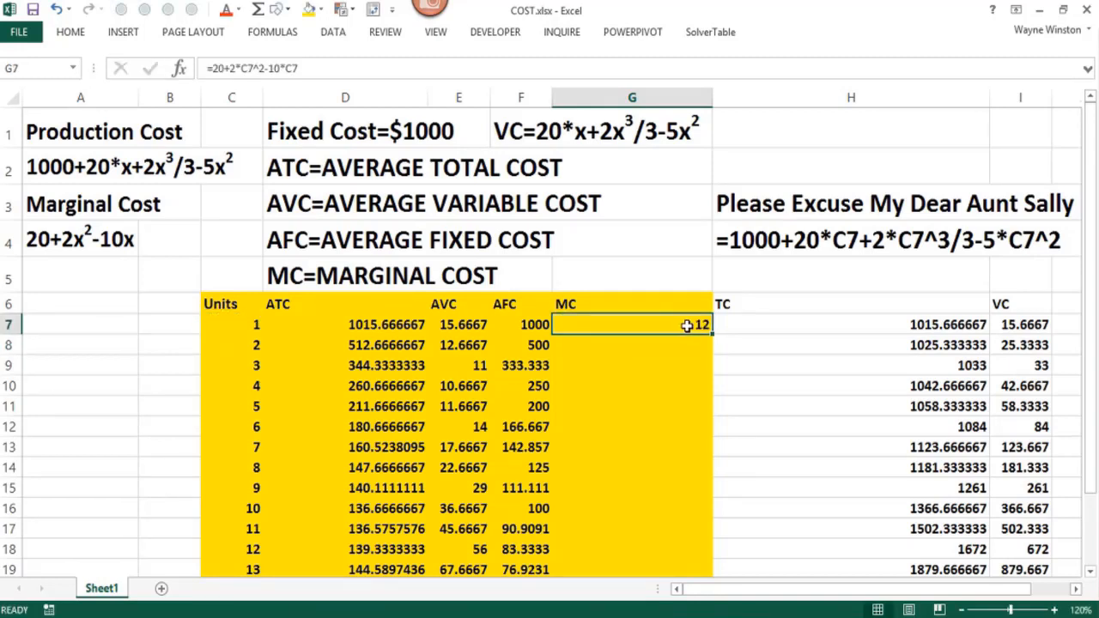
{"action": "double_click", "coordinate": [713, 335]}
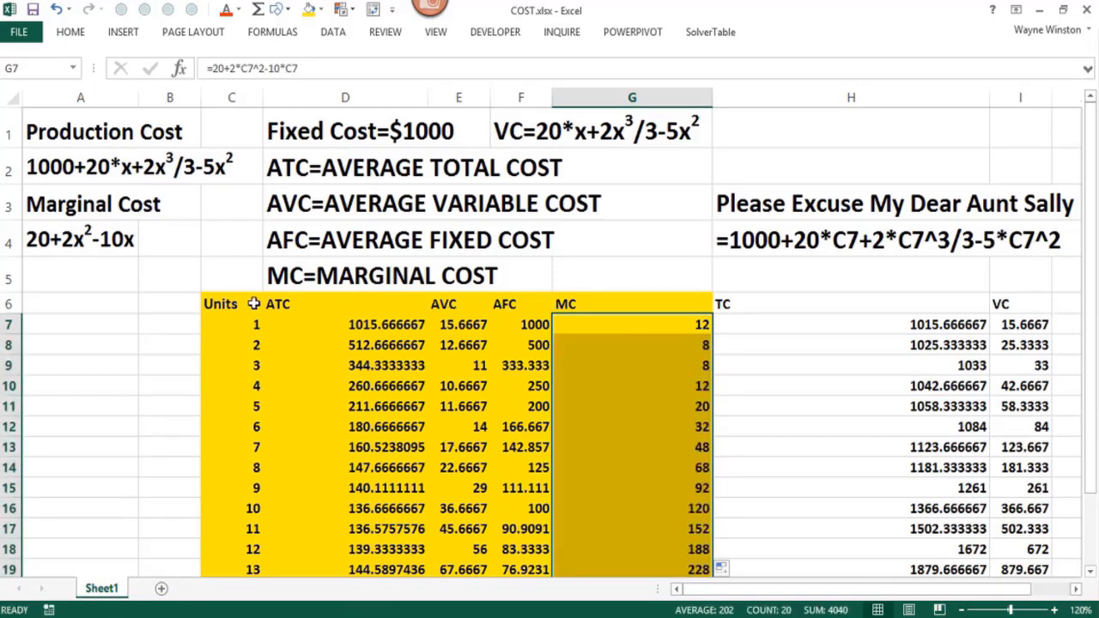
- Insert a scatter chart with smooth lines and markers from the Units, ATC, AVC, AFC and MC data in C6:G26
{"action": "left_click_drag", "start_coordinate": [254, 303], "coordinate": [597, 356]}
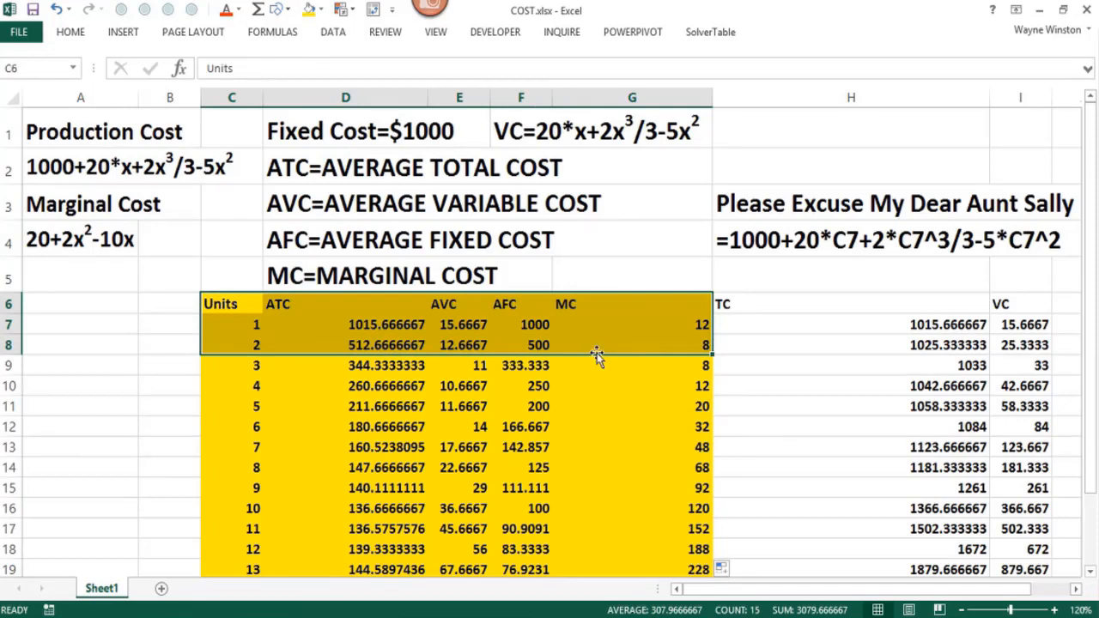
{"action": "key", "text": "ctrl+shift+Down"}
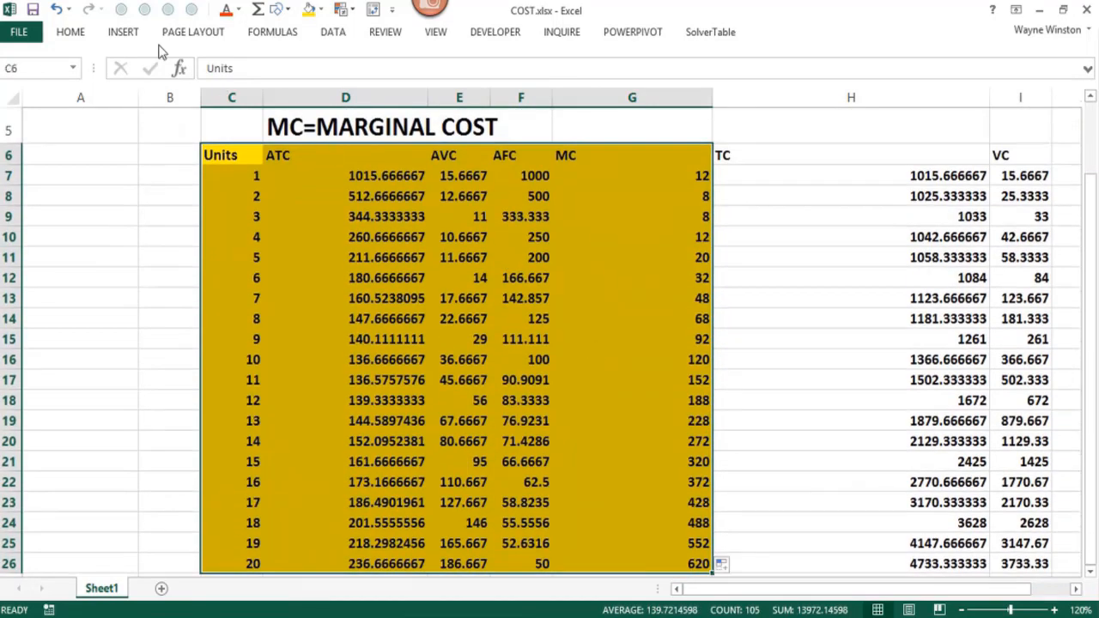
{"action": "left_click", "coordinate": [135, 37]}
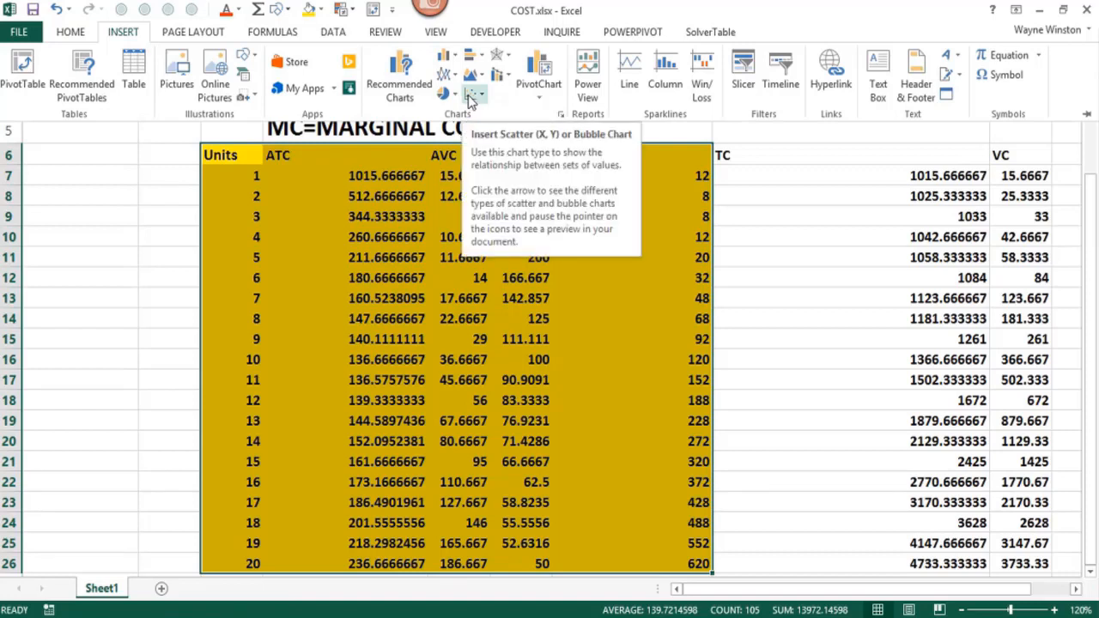
{"action": "left_click", "coordinate": [471, 96]}
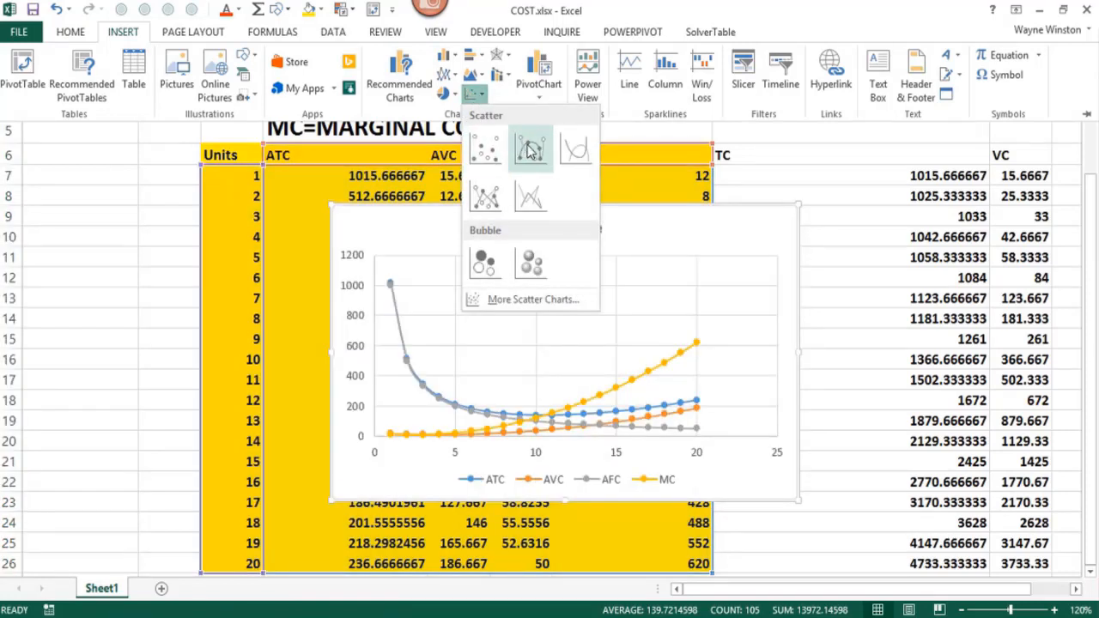
{"action": "left_click", "coordinate": [528, 150]}
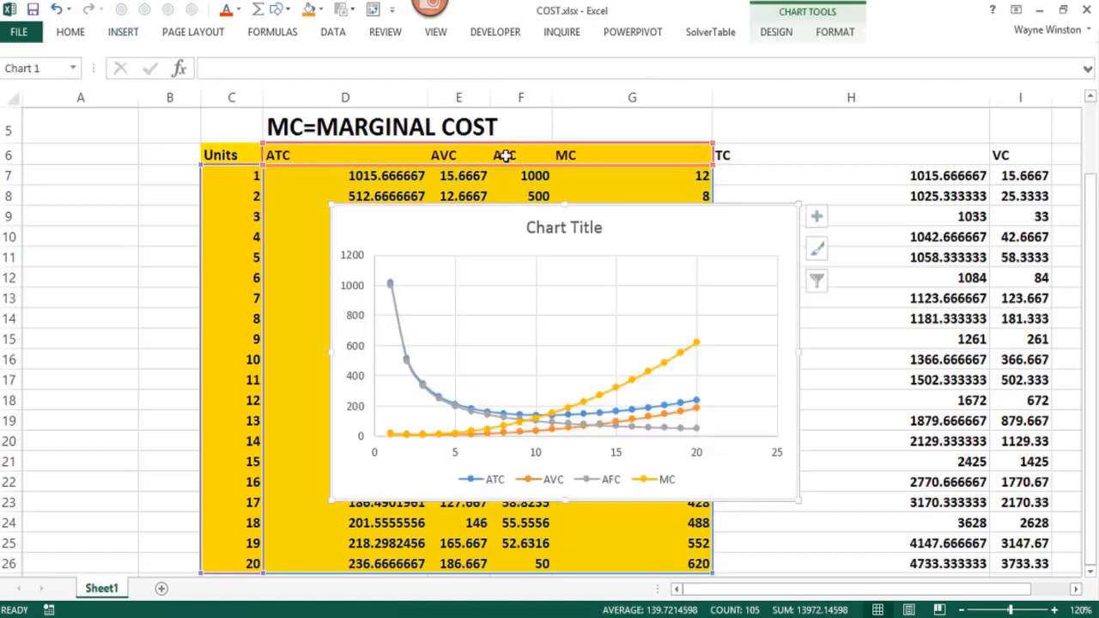
- Move the cost curve chart into the empty cells beside the VC column so it covers no data
{"action": "left_click_drag", "start_coordinate": [441, 226], "coordinate": [972, 219]}
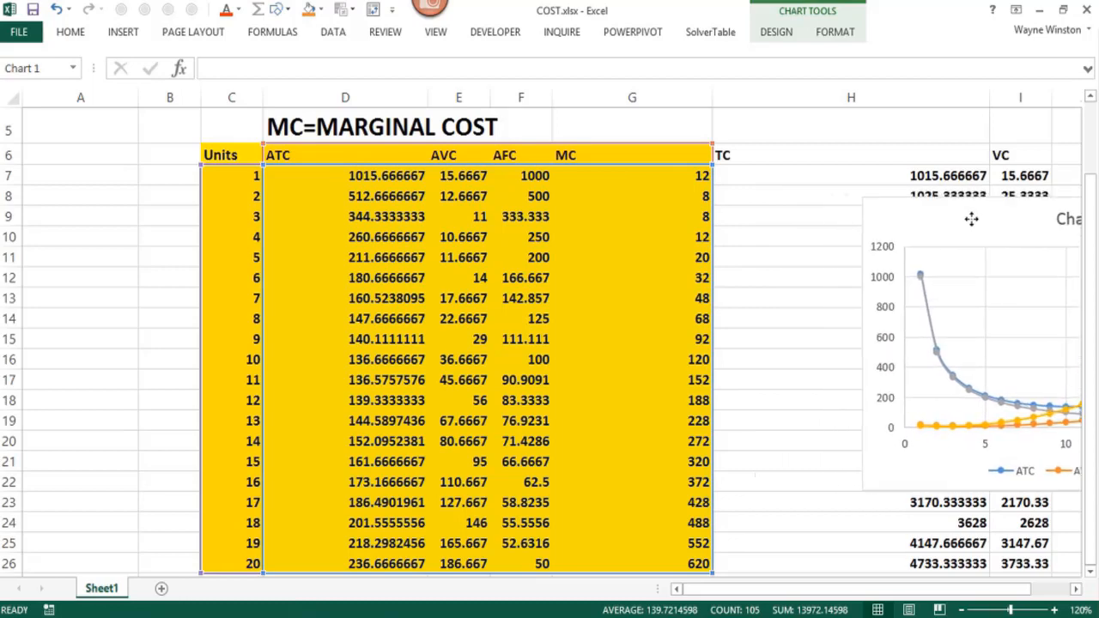
{"action": "left_click", "coordinate": [1074, 592]}
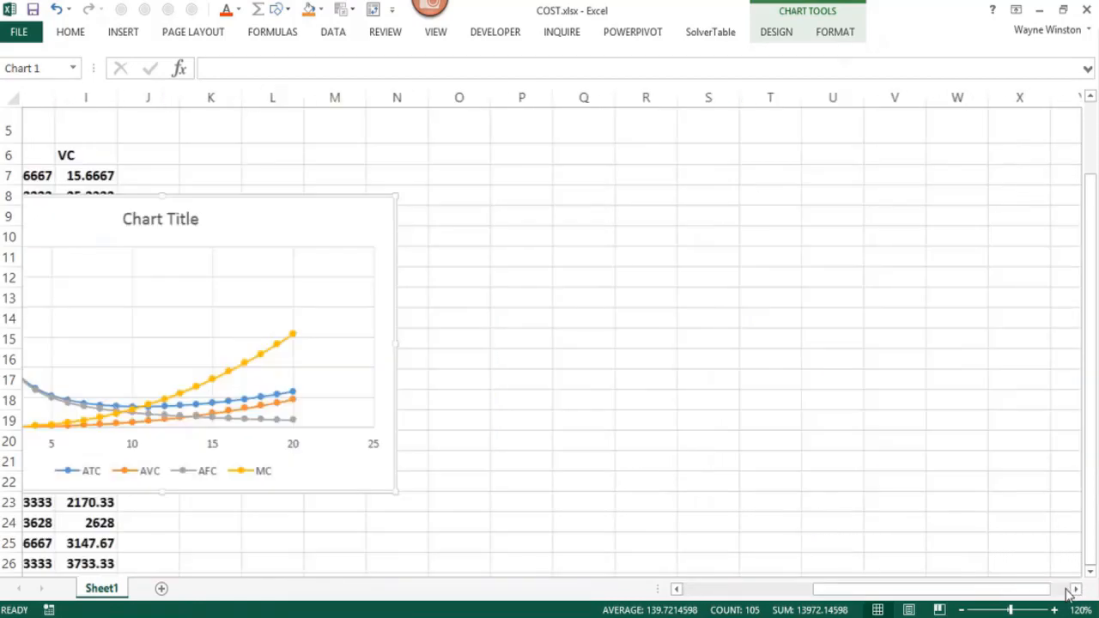
{"action": "left_click", "coordinate": [676, 589]}
{"action": "left_click", "coordinate": [677, 589]}
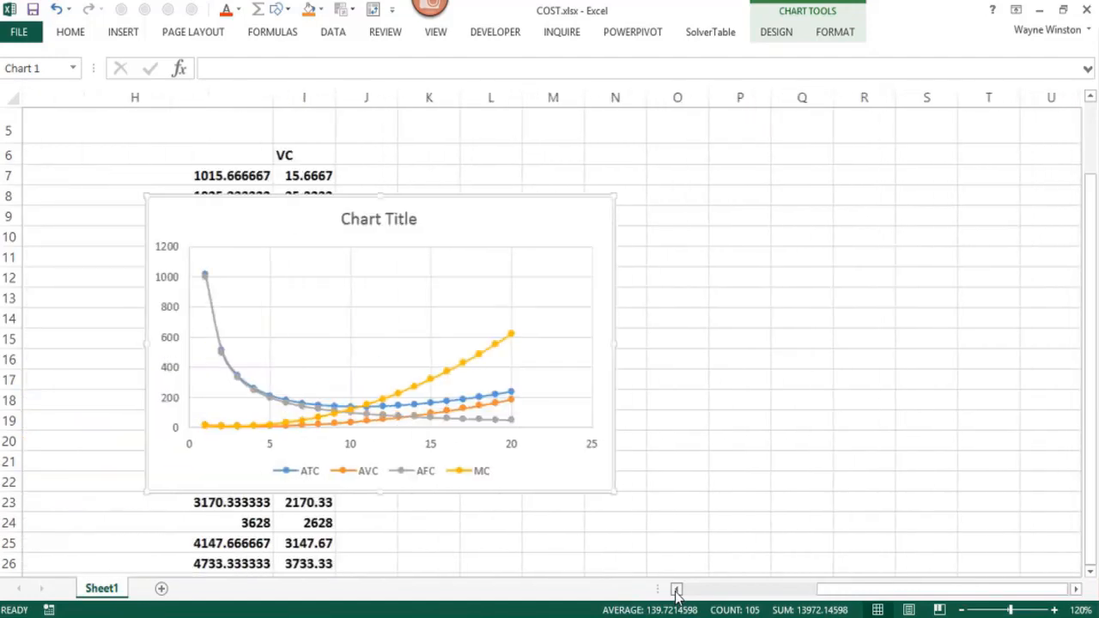
{"action": "left_click", "coordinate": [676, 589]}
{"action": "left_click_drag", "start_coordinate": [447, 223], "coordinate": [668, 193]}
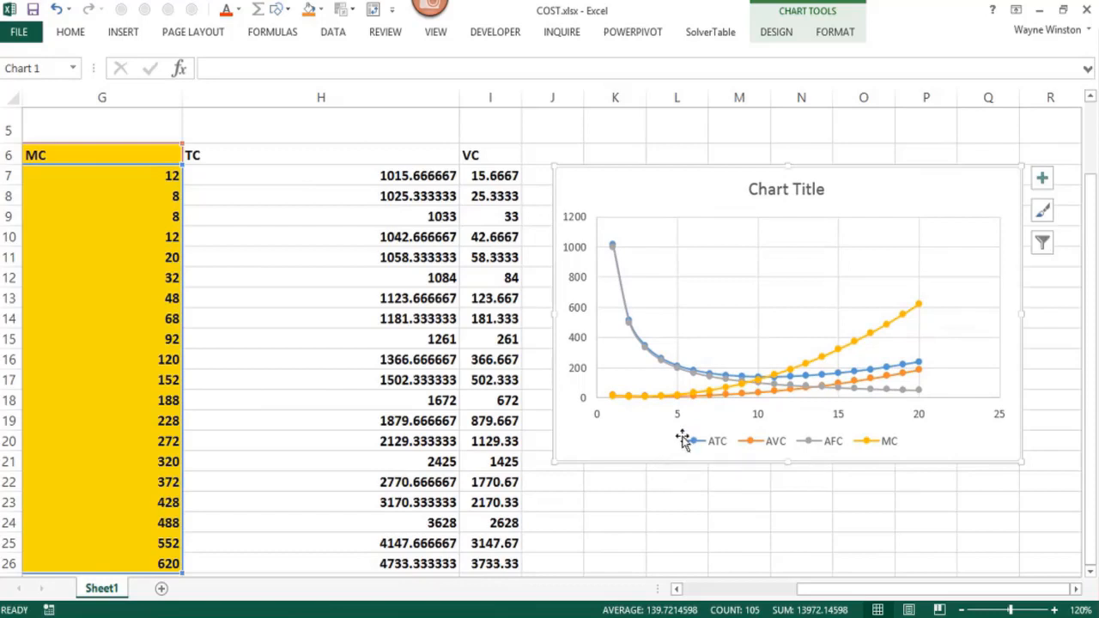
- Enlarge the cost curve chart so it extends down to row 24 and into column Q
{"action": "mouse_move", "coordinate": [680, 378]}
{"action": "mouse_move", "coordinate": [759, 386]}
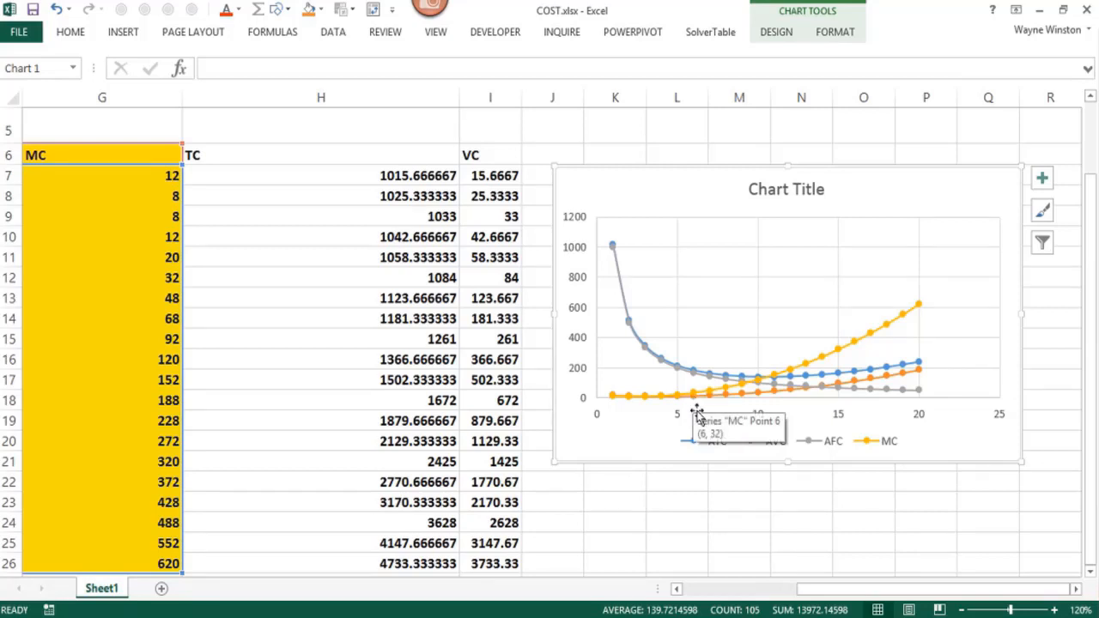
{"action": "left_click", "coordinate": [729, 498]}
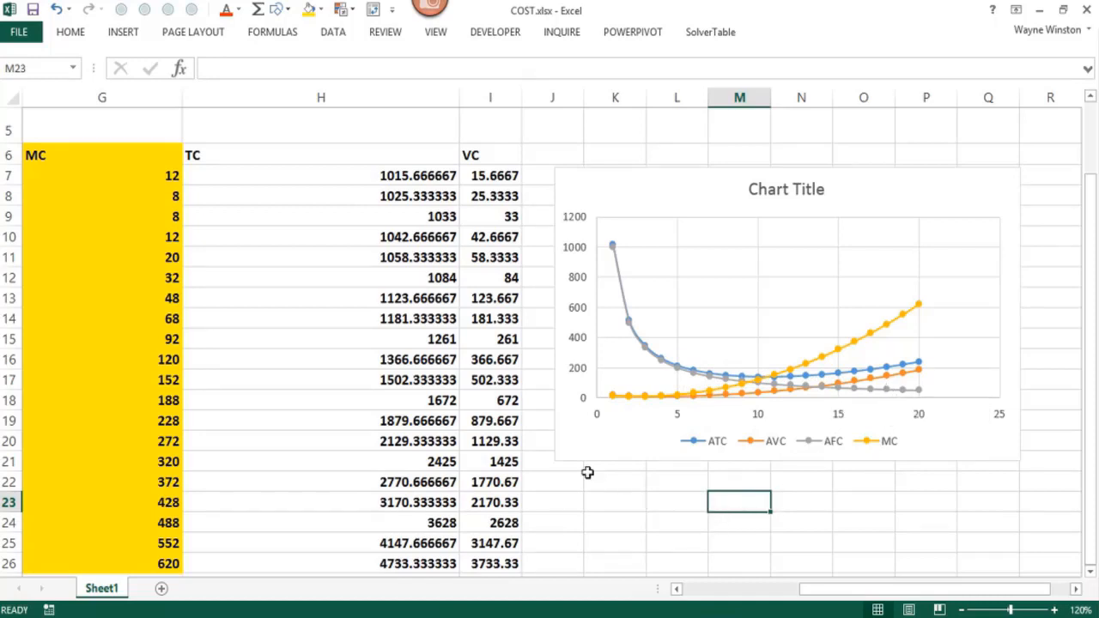
{"action": "left_click", "coordinate": [1015, 459]}
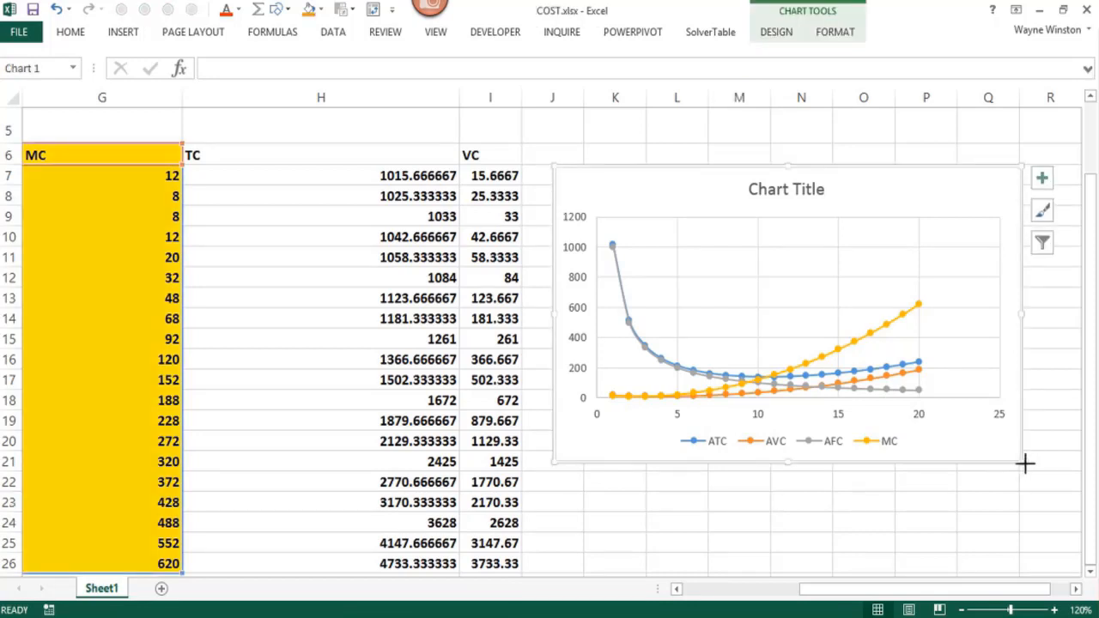
{"action": "left_click_drag", "start_coordinate": [1025, 463], "coordinate": [1044, 523]}
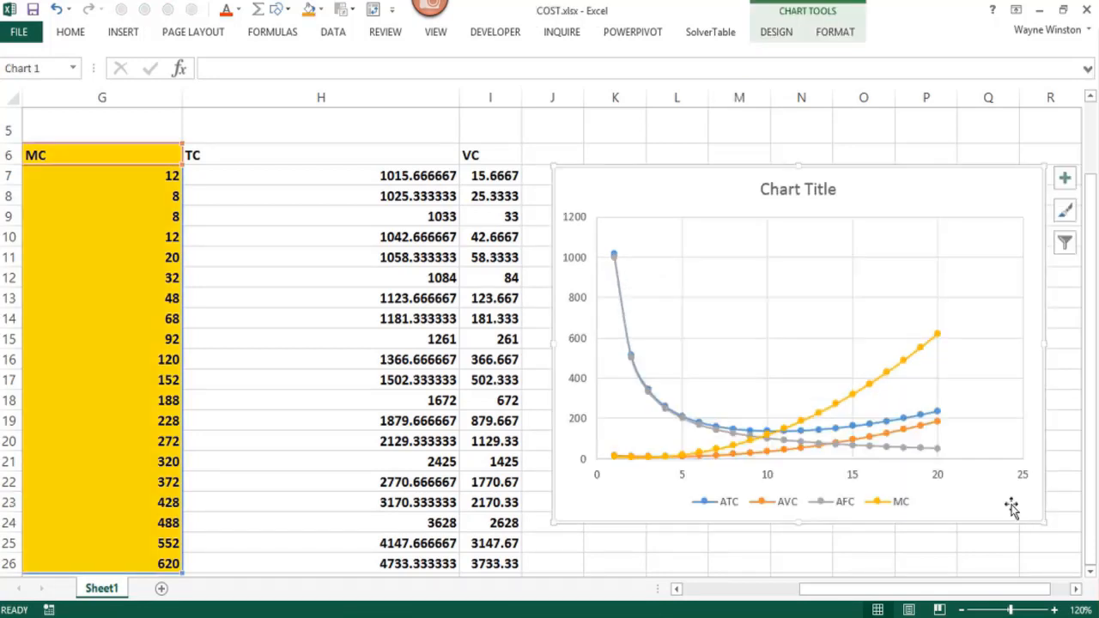
{"action": "left_click", "coordinate": [699, 138]}
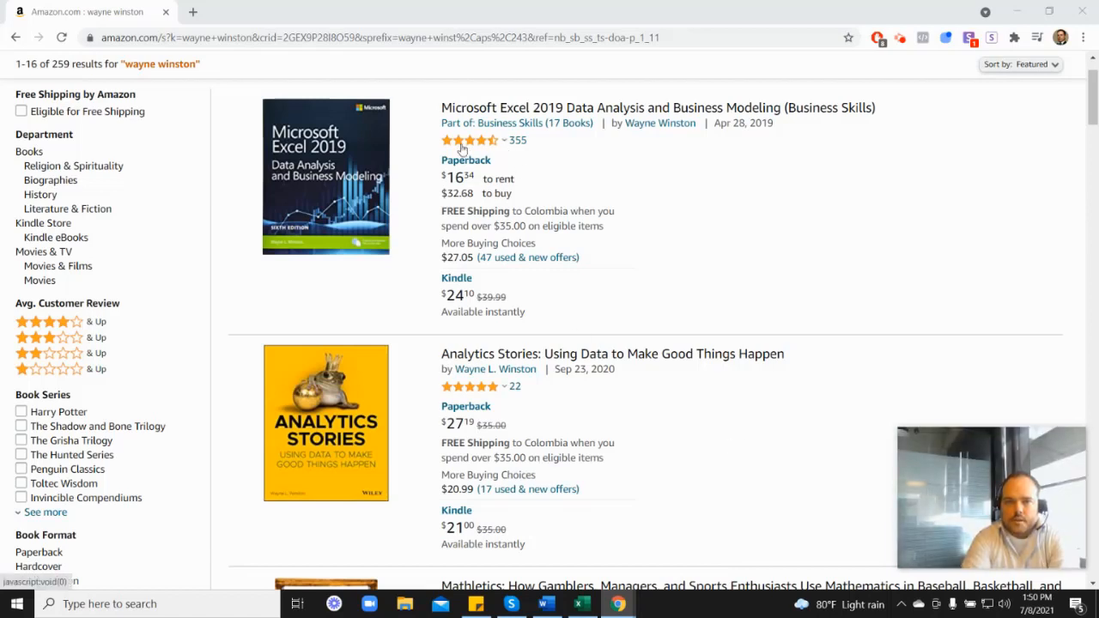
- Look through the author's books in the Amazon search results, down to Marketing Analytics and back up to Analytics Stories
{"action": "mouse_move", "coordinate": [472, 147]}
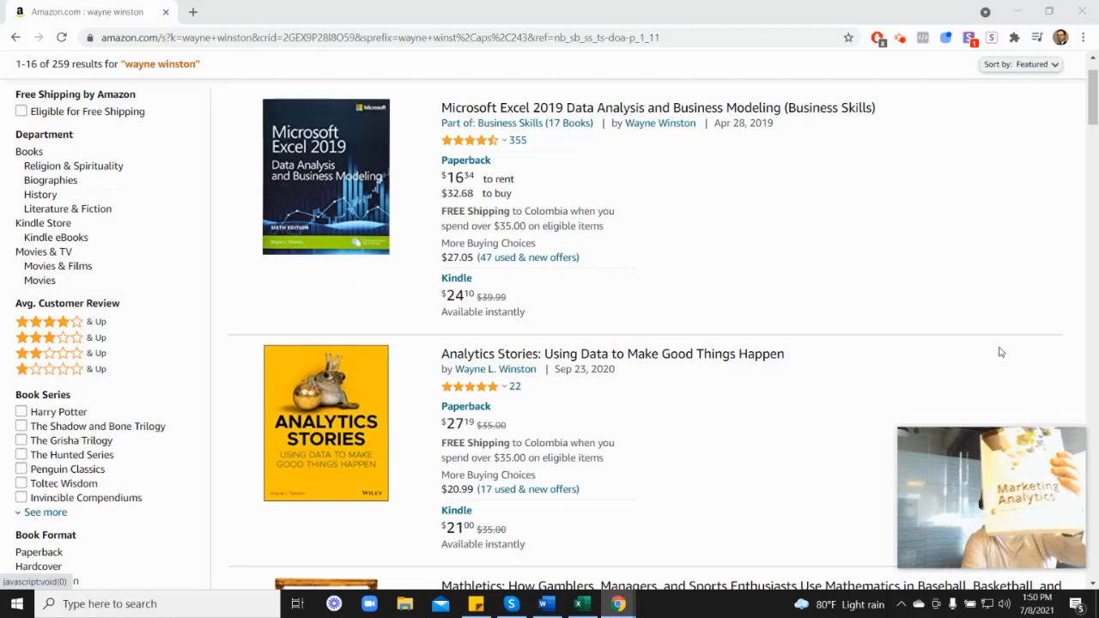
{"action": "scroll", "coordinate": [999, 351], "scroll_direction": "down", "scroll_amount": 6}
{"action": "scroll", "coordinate": [550, 424], "scroll_direction": "down", "scroll_amount": 1}
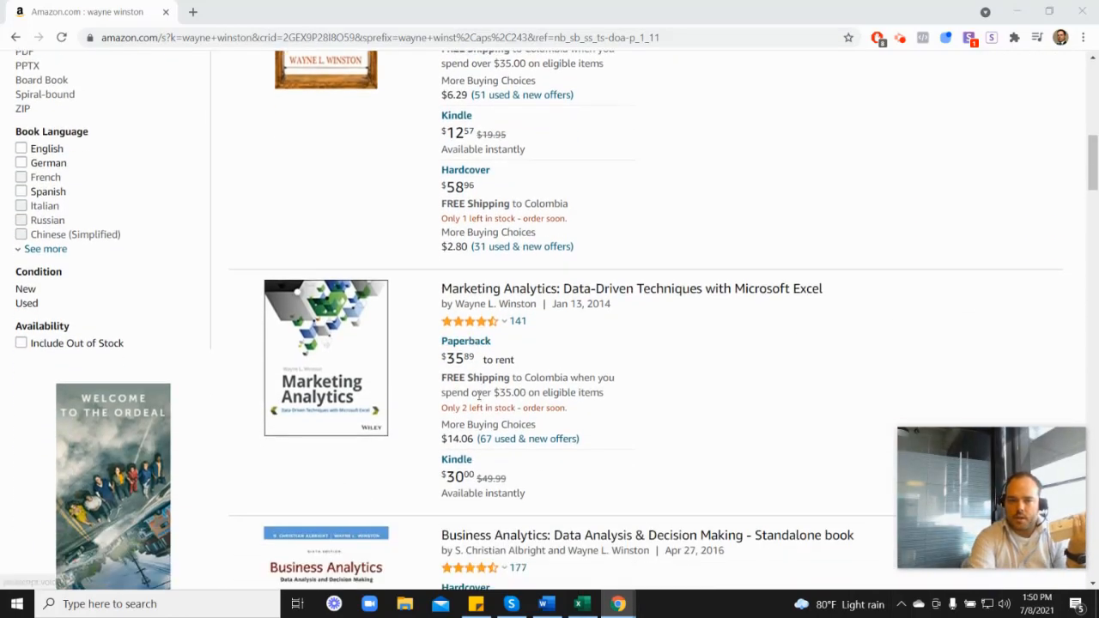
{"action": "mouse_move", "coordinate": [485, 320]}
{"action": "scroll", "coordinate": [639, 327], "scroll_direction": "up", "scroll_amount": 4}
{"action": "scroll", "coordinate": [639, 328], "scroll_direction": "up", "scroll_amount": 3}
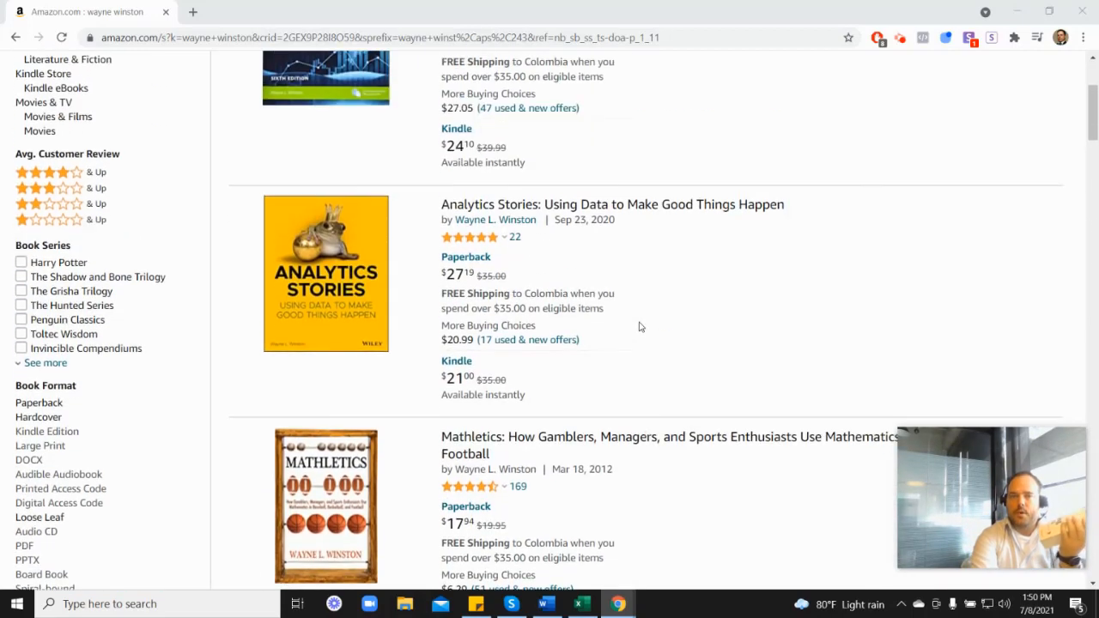